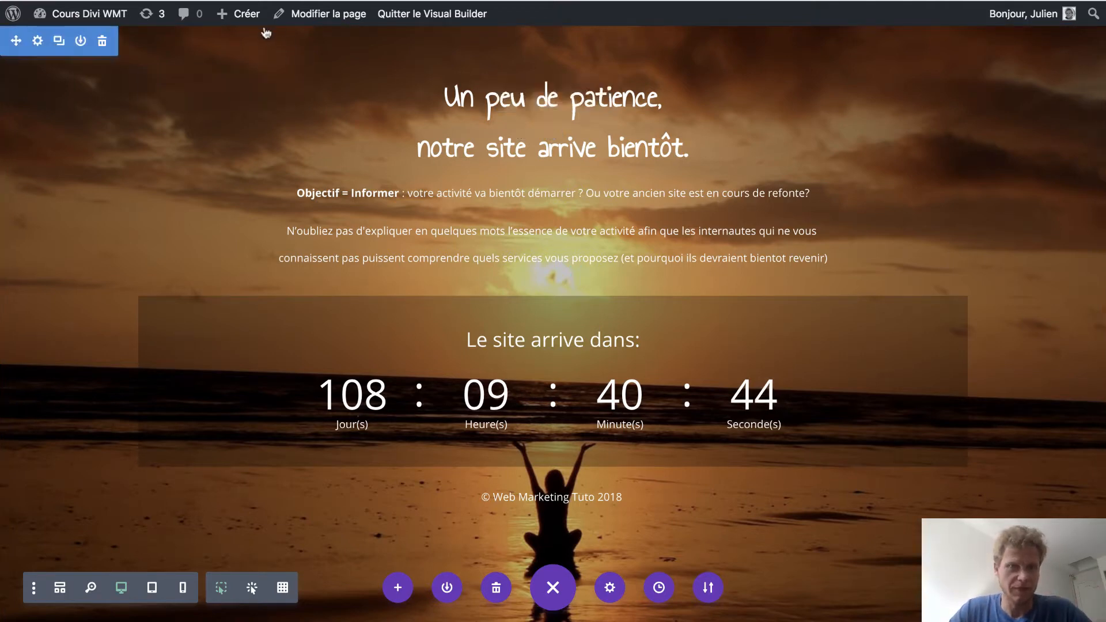
Create a new page titled "A bientot" and set its page template to Blank Page.
{"action": "mouse_move", "coordinate": [249, 21]}
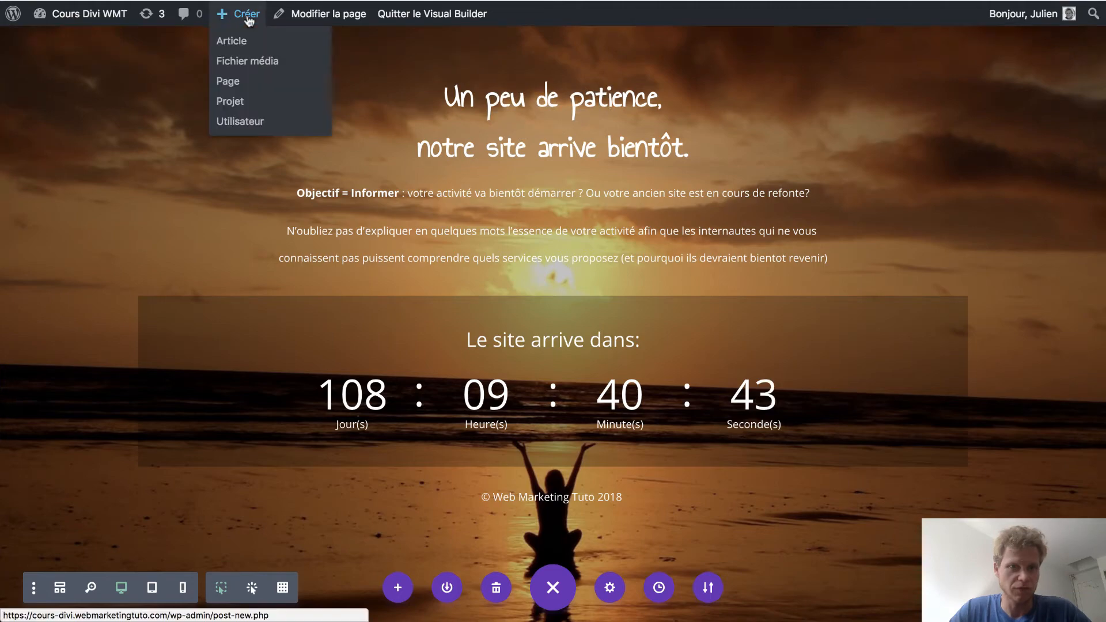
{"action": "left_click", "coordinate": [235, 77]}
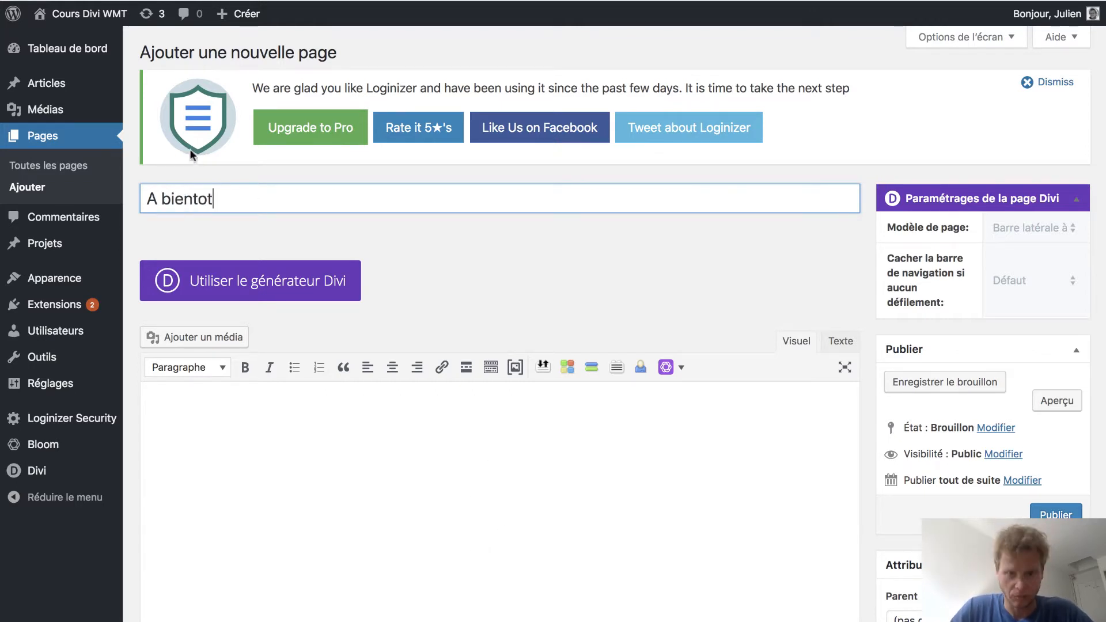
{"action": "scroll", "coordinate": [810, 357], "scroll_direction": "down", "scroll_amount": 5}
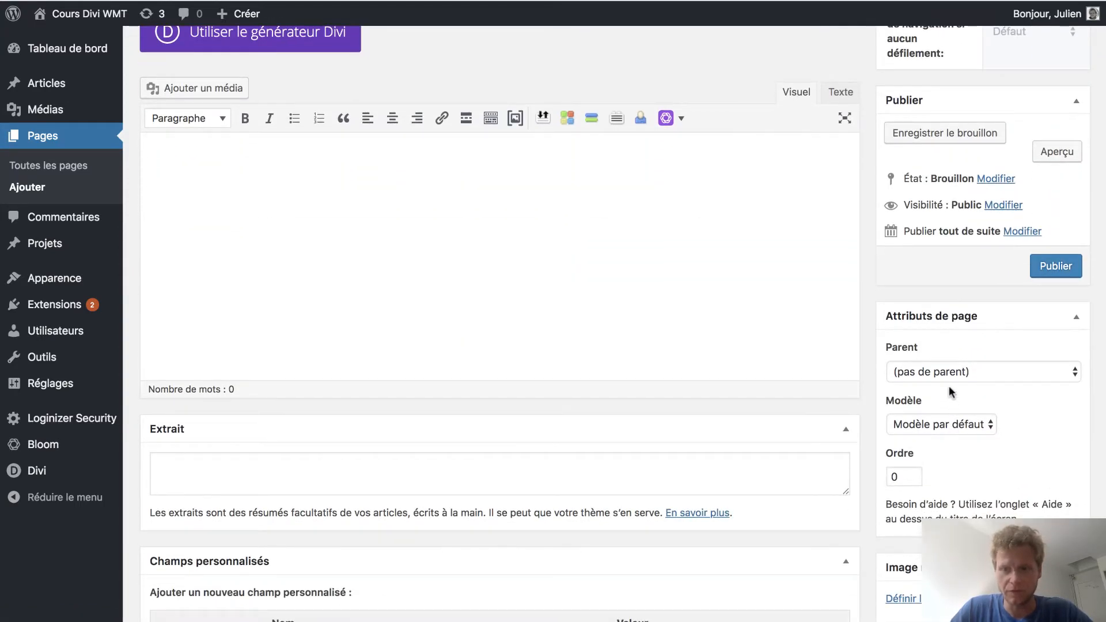
{"action": "left_click", "coordinate": [939, 424]}
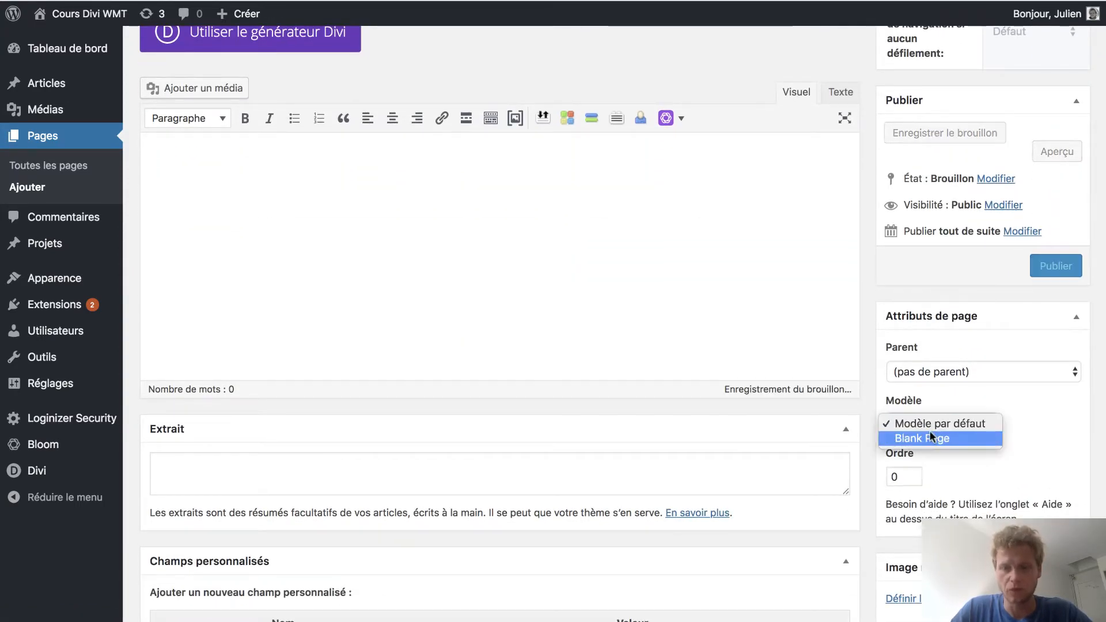
{"action": "left_click", "coordinate": [931, 436]}
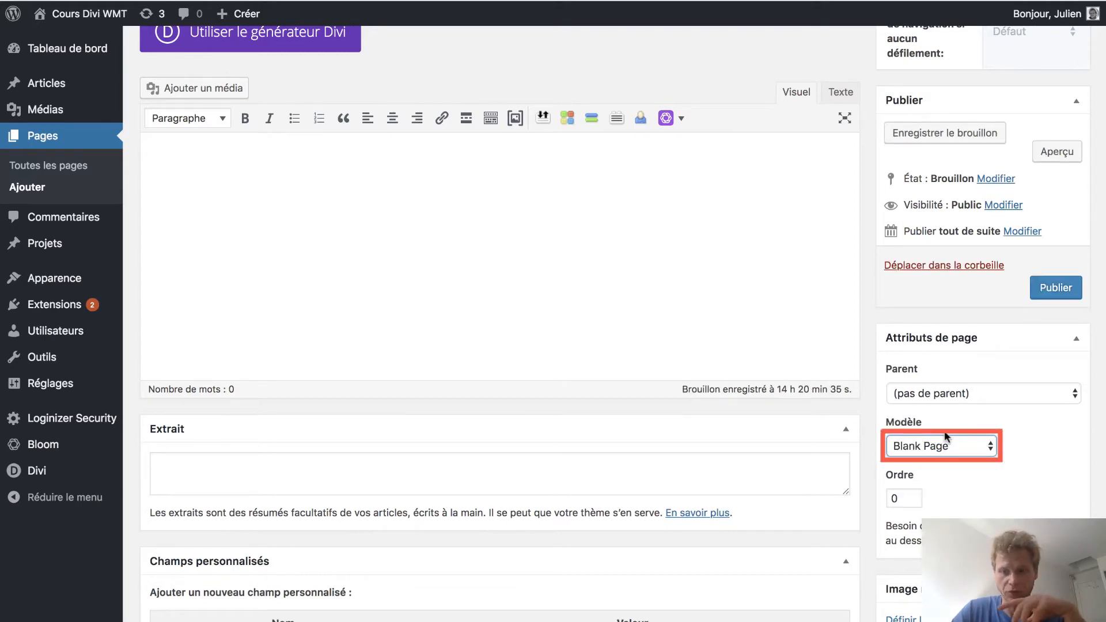
Enable the Divi builder for the page and open the page in the Visual Builder.
{"action": "scroll", "coordinate": [945, 426], "scroll_direction": "up", "scroll_amount": 3}
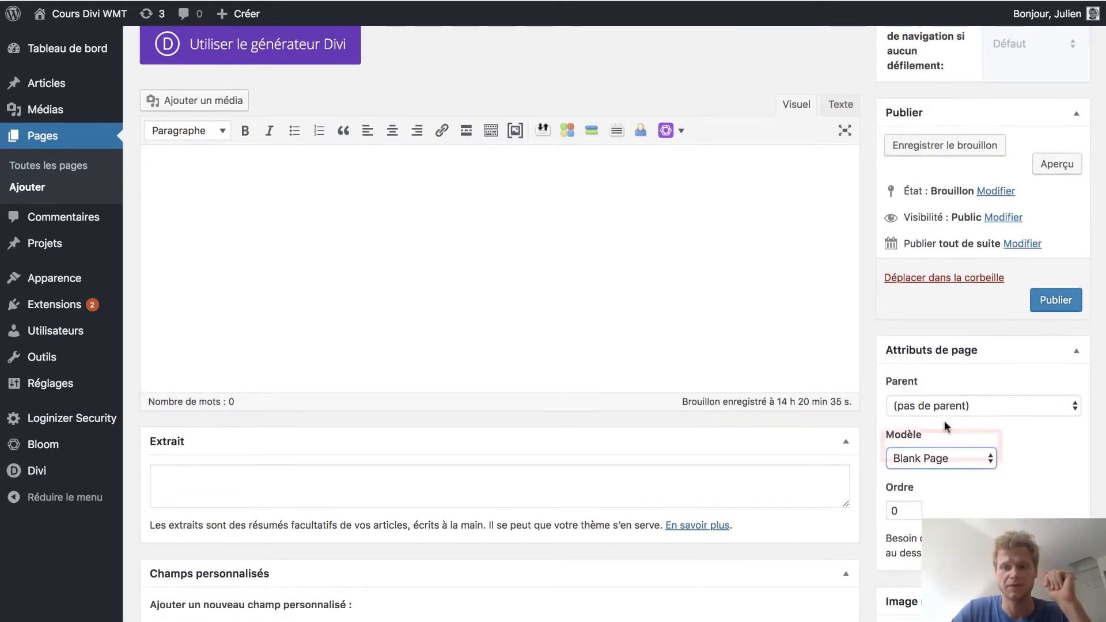
{"action": "scroll", "coordinate": [945, 423], "scroll_direction": "up", "scroll_amount": 1}
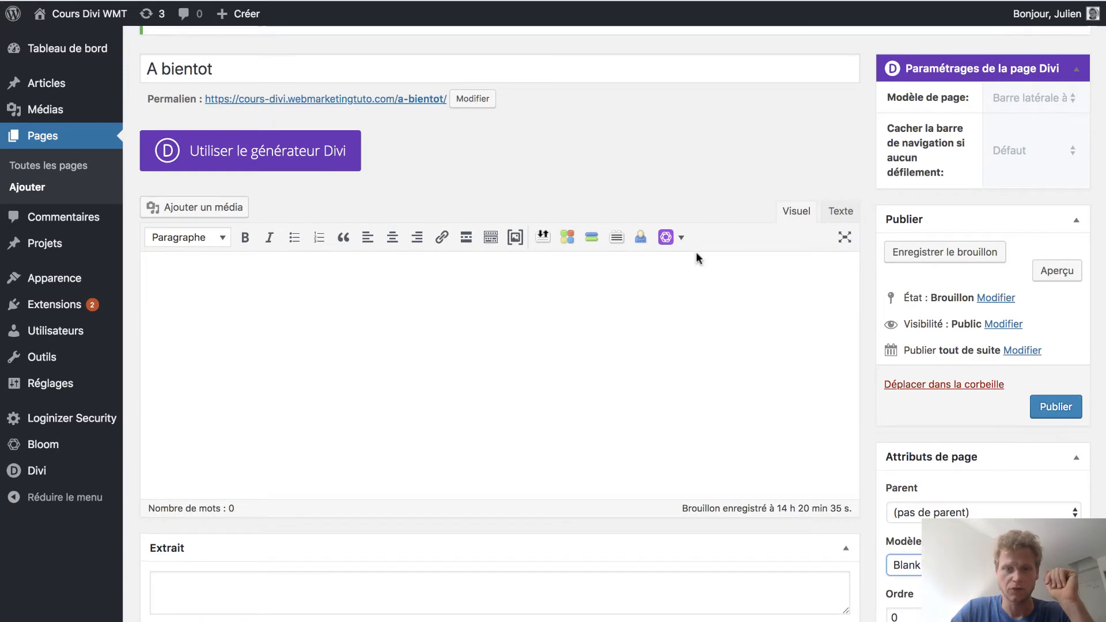
{"action": "scroll", "coordinate": [692, 236], "scroll_direction": "up", "scroll_amount": 3}
{"action": "left_click", "coordinate": [309, 284]}
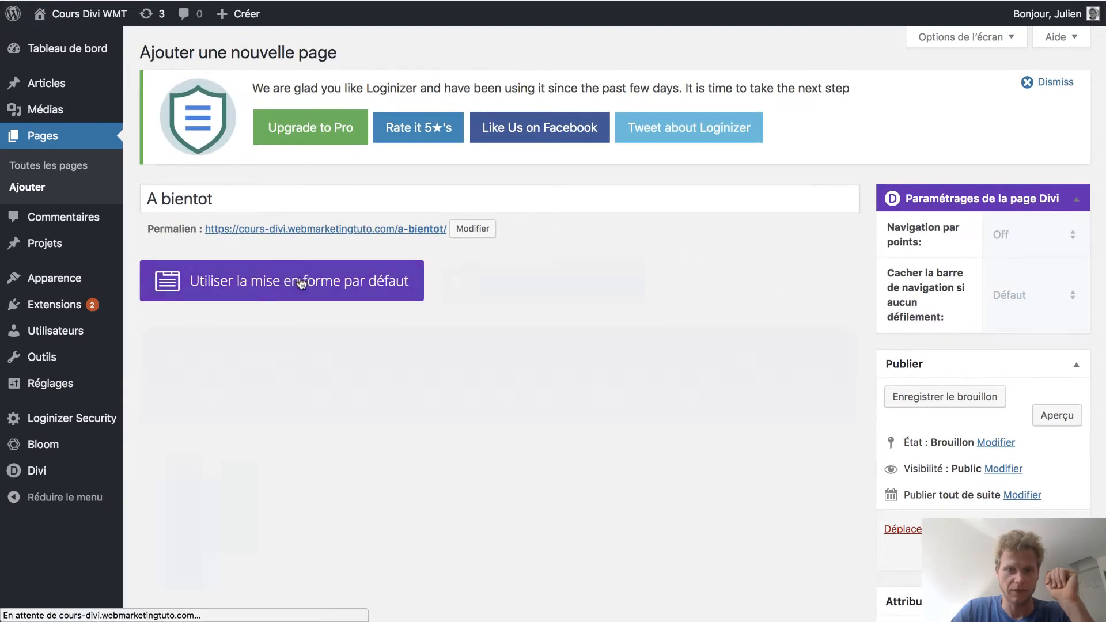
{"action": "left_click", "coordinate": [501, 289]}
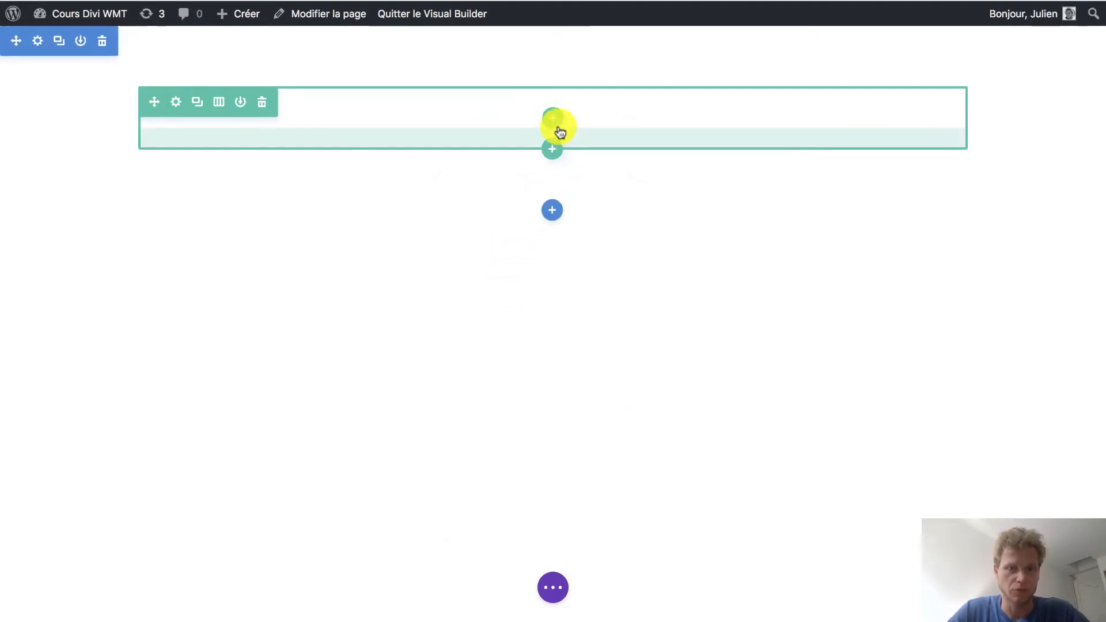
Set the section's background to the sunset beach image Divi-22-Header-imahge-YOGA.jpg from the media library.
{"action": "left_click", "coordinate": [38, 41]}
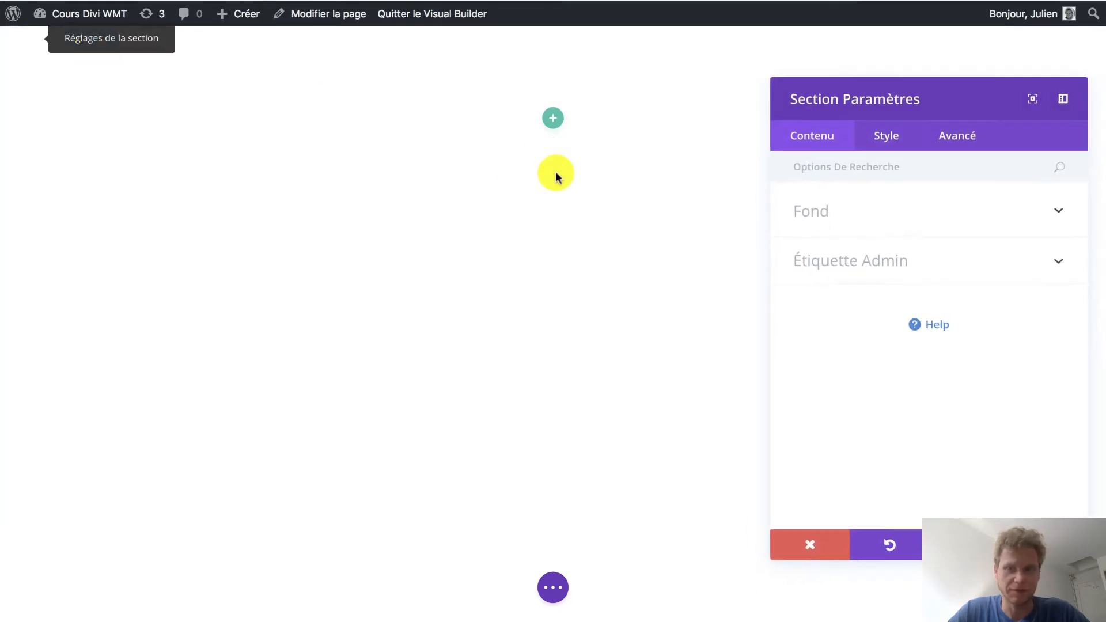
{"action": "left_click", "coordinate": [835, 213]}
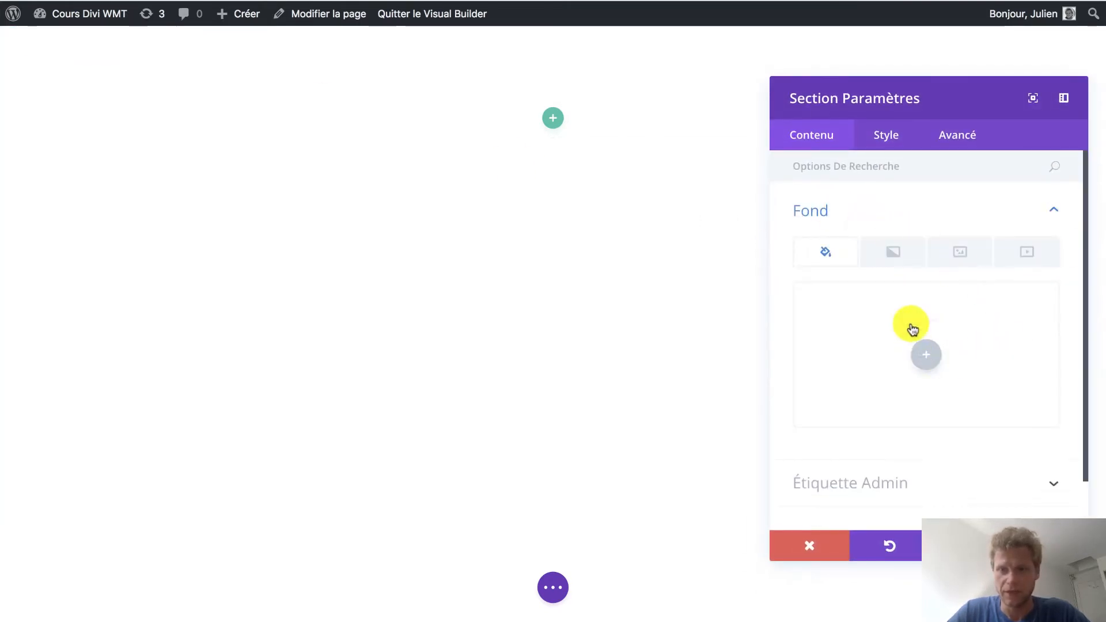
{"action": "left_click", "coordinate": [957, 251]}
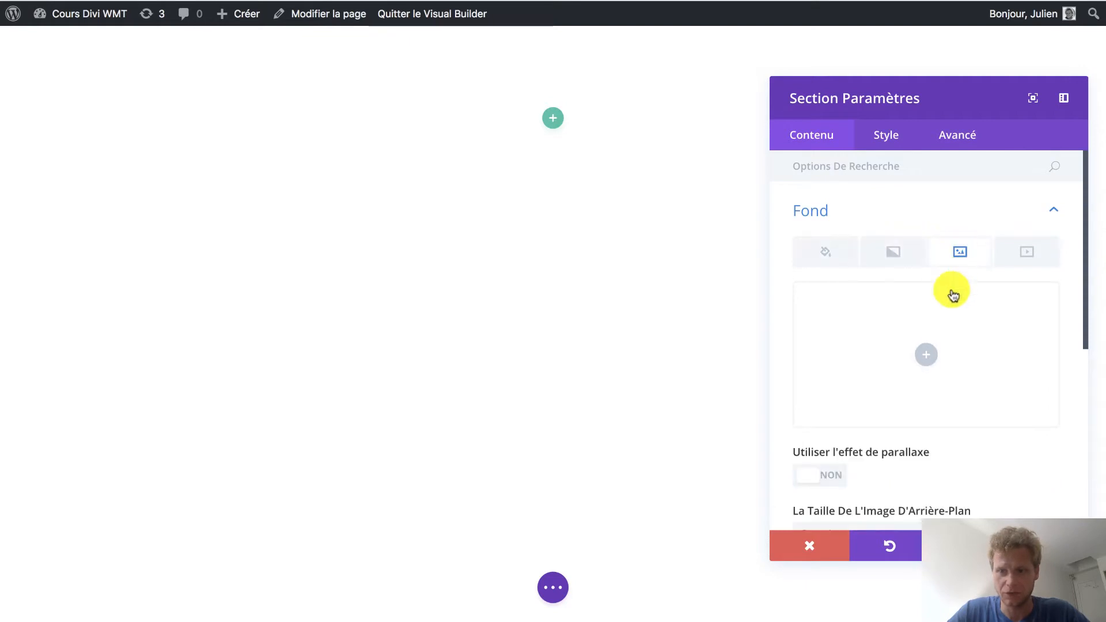
{"action": "left_click", "coordinate": [929, 356]}
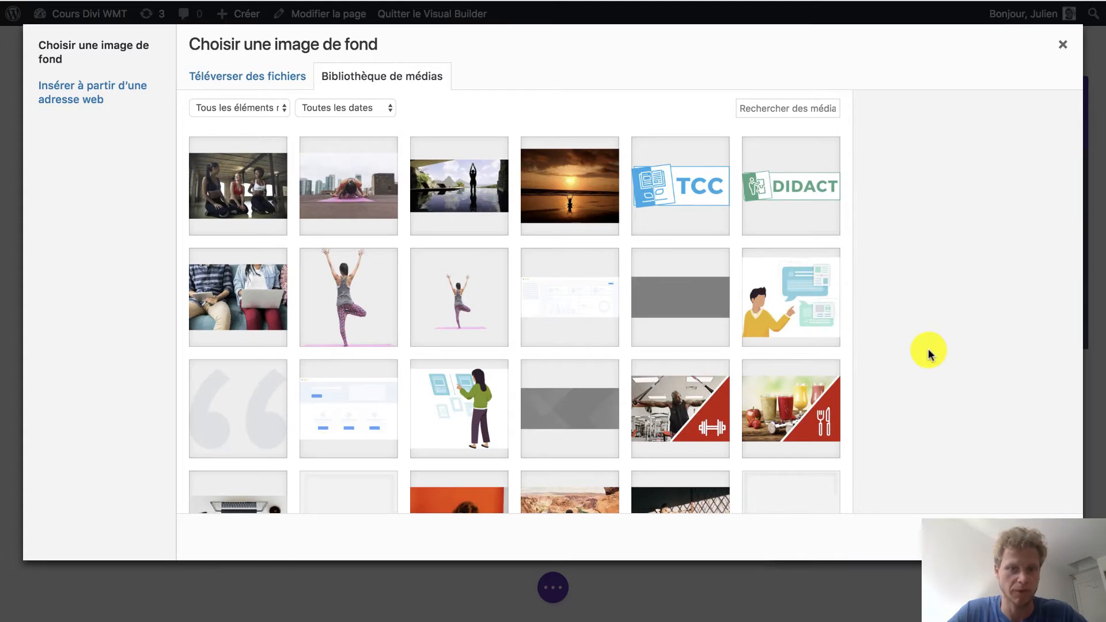
{"action": "left_click", "coordinate": [577, 178]}
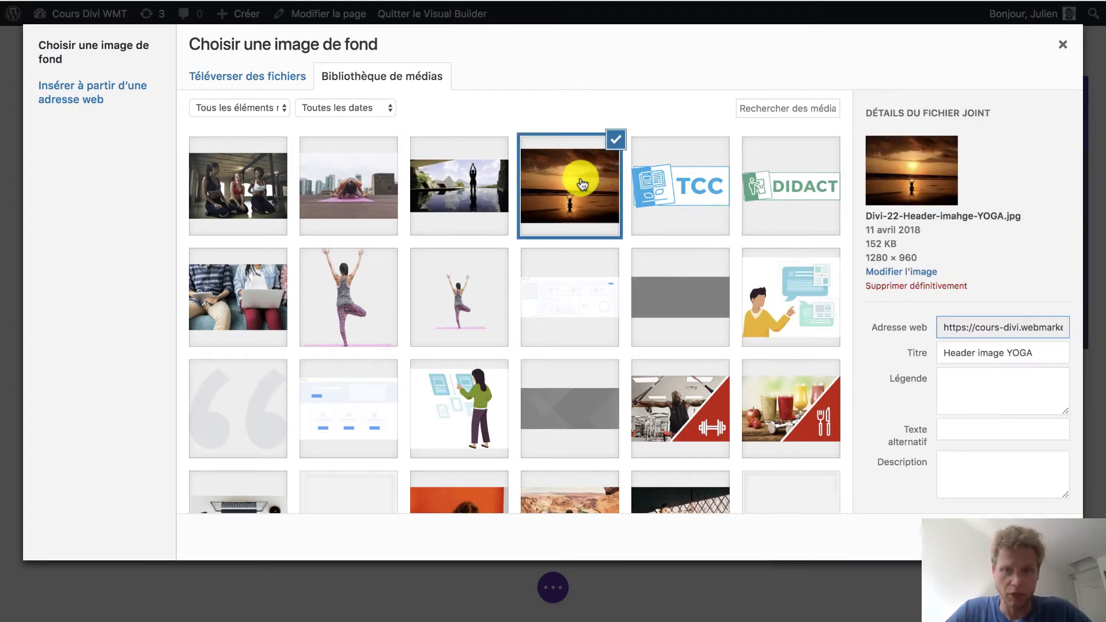
{"action": "left_click", "coordinate": [1019, 537]}
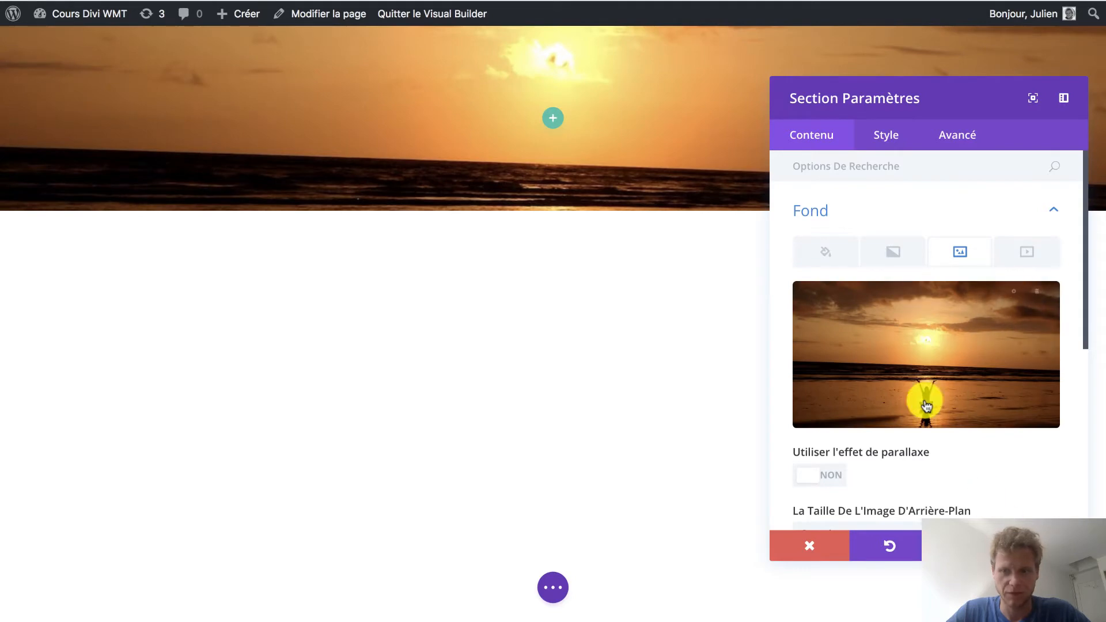
Add the custom CSS "height:100vh;" to the section's main element and save the section settings.
{"action": "left_click_drag", "start_coordinate": [939, 99], "coordinate": [323, 87]}
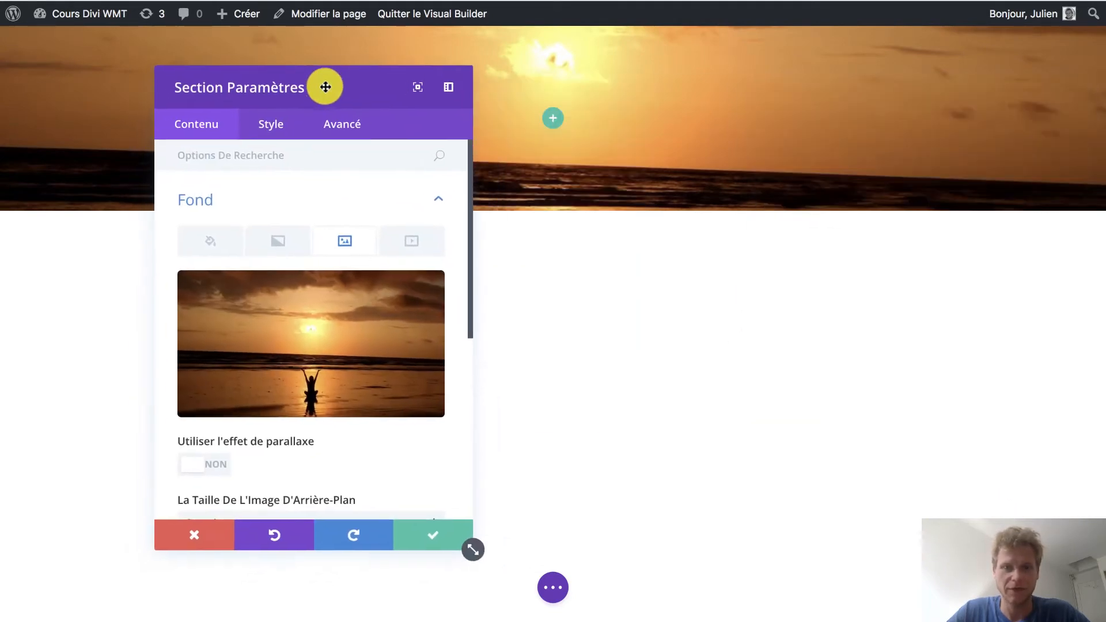
{"action": "left_click", "coordinate": [345, 133]}
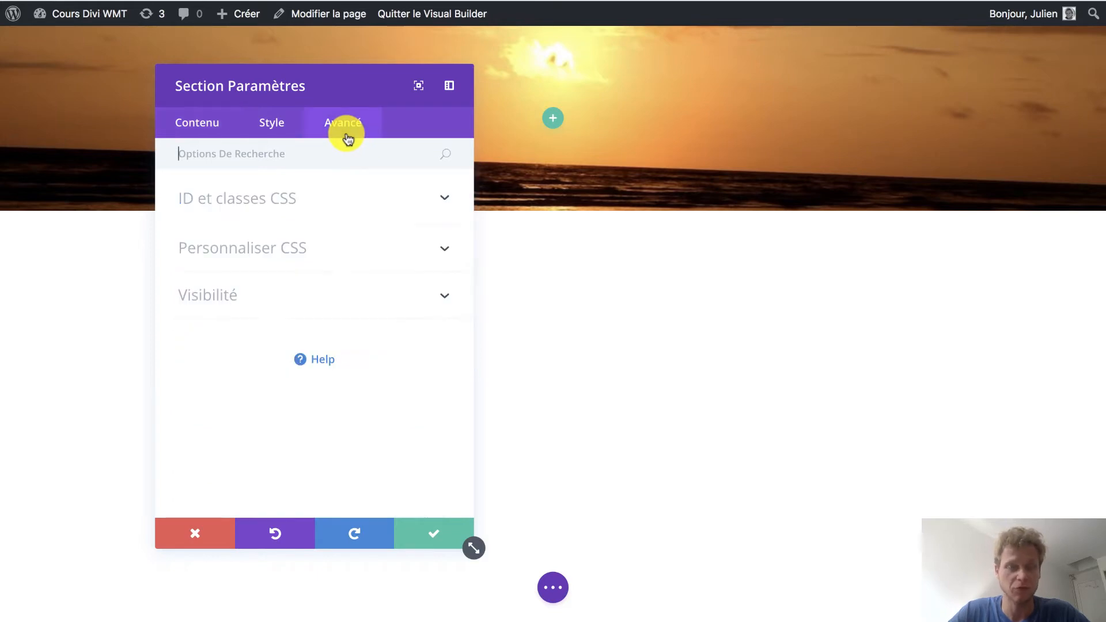
{"action": "left_click", "coordinate": [328, 249]}
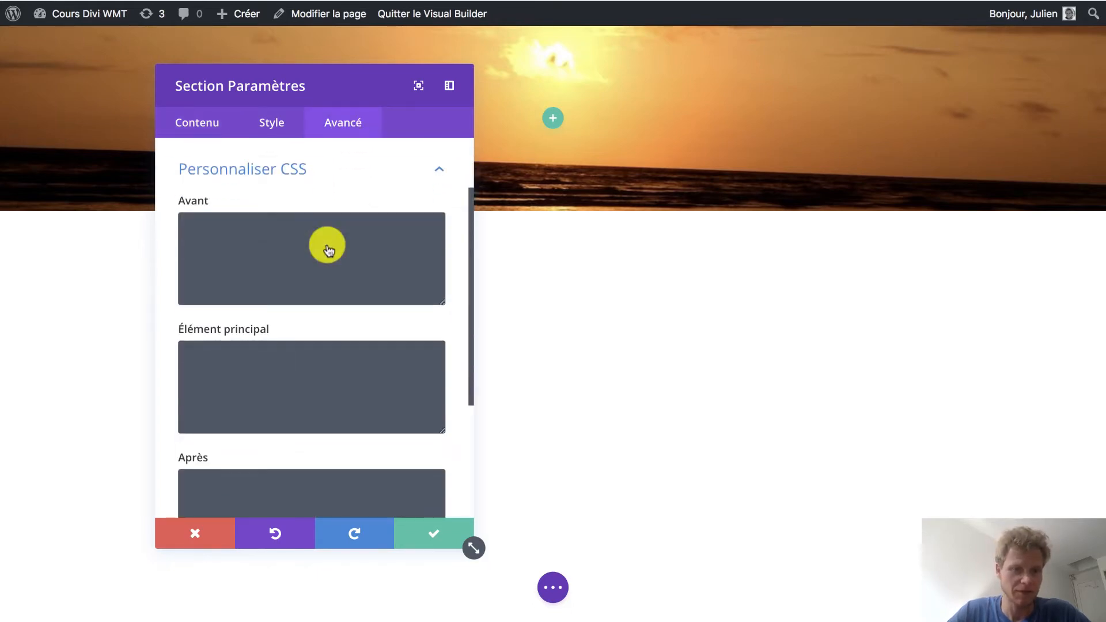
{"action": "left_click", "coordinate": [310, 382]}
{"action": "type", "text": "height:100"}
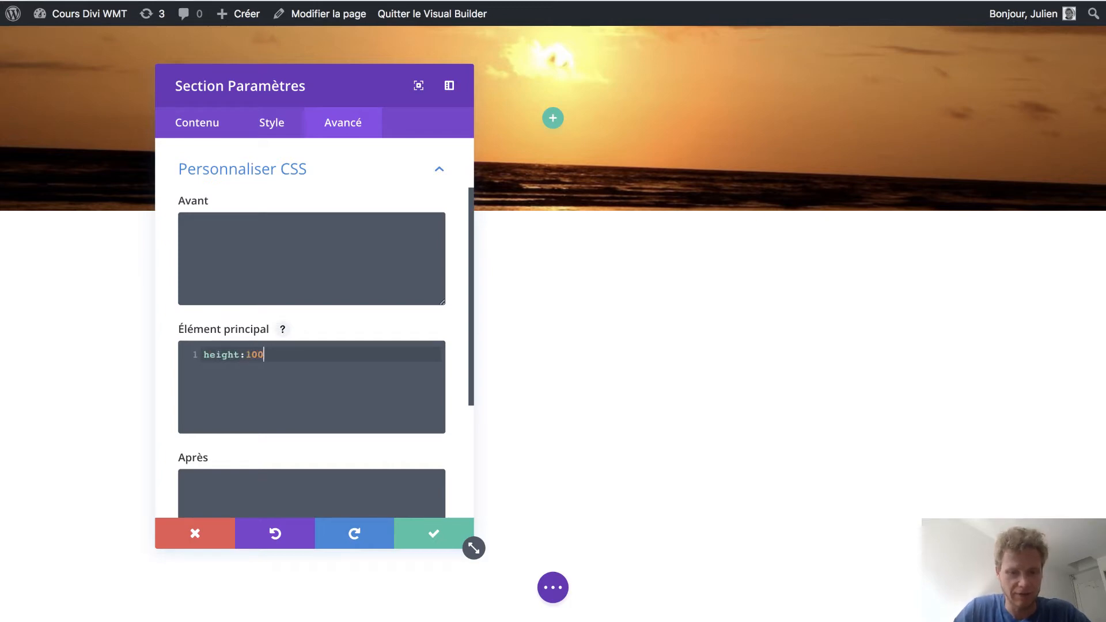
{"action": "type", "text": "vh;"}
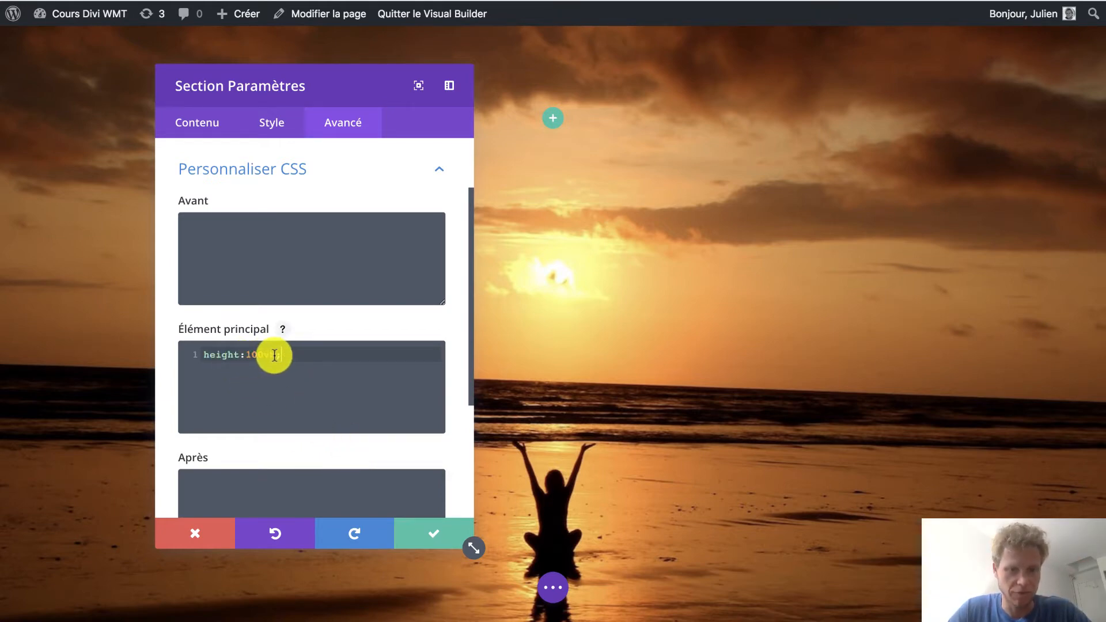
{"action": "left_click", "coordinate": [433, 539]}
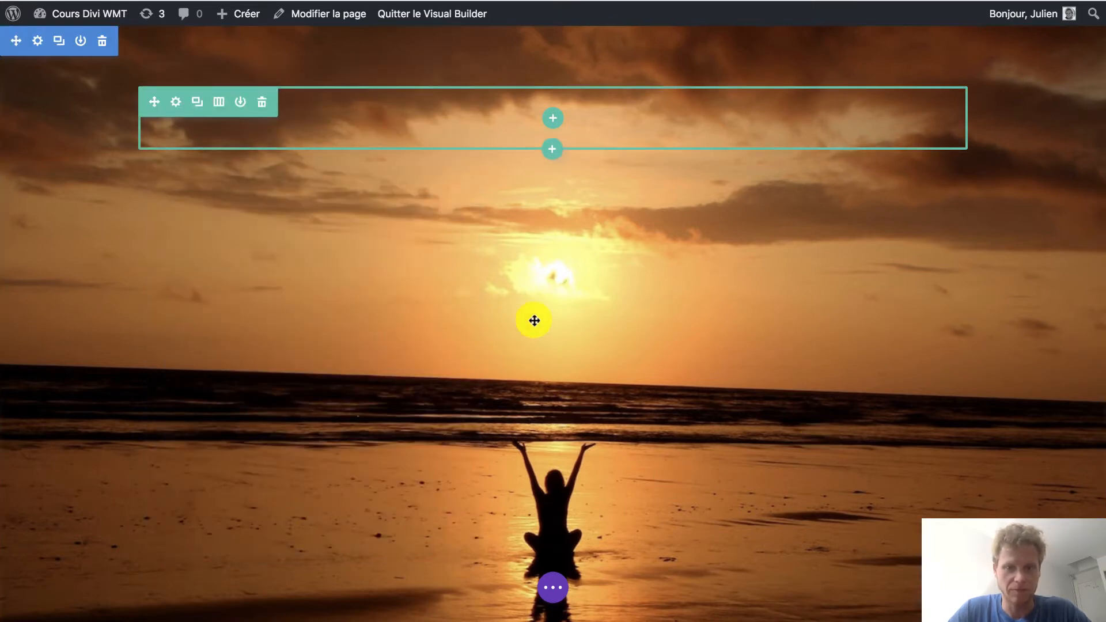
Insert a single-column row with a Text module containing "Un peu de patience," and "notre site arrive bientôt." on separate lines.
{"action": "left_click", "coordinate": [554, 117]}
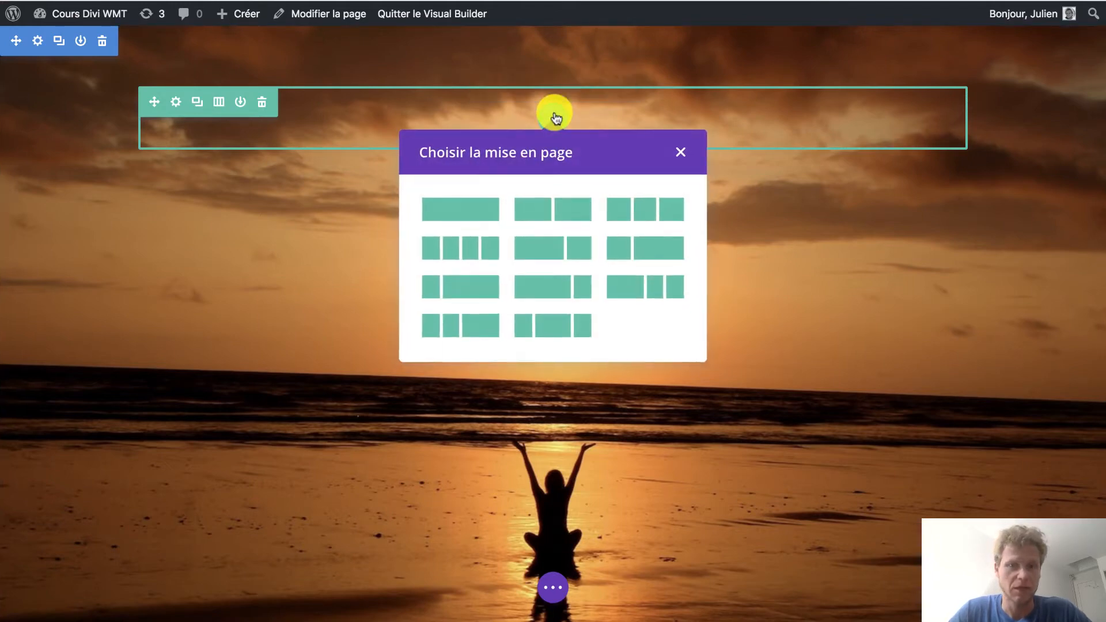
{"action": "left_click", "coordinate": [463, 219]}
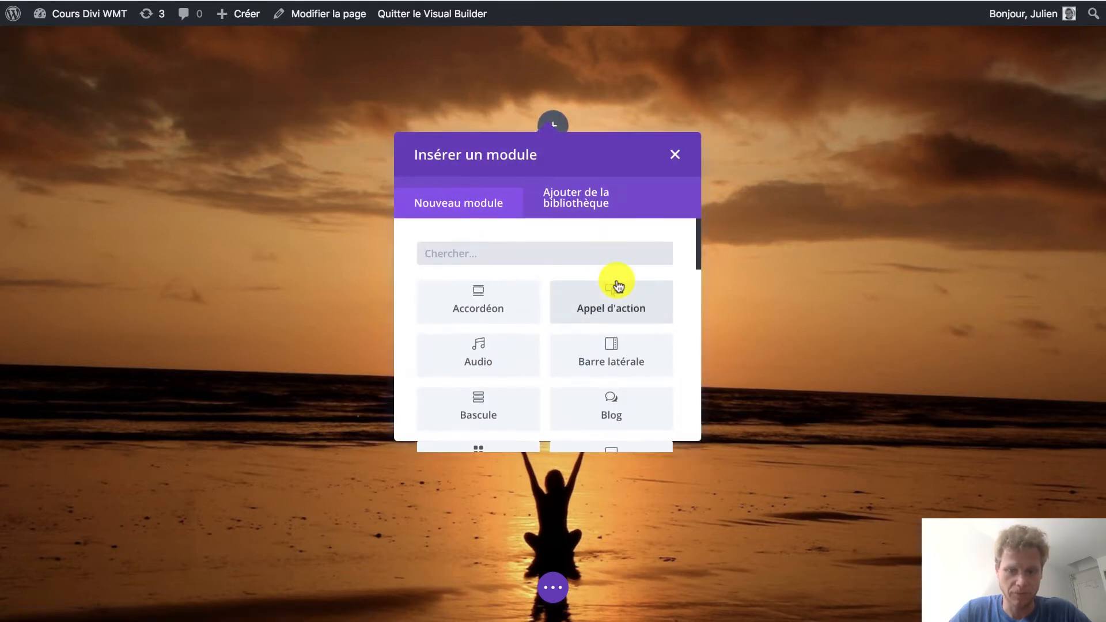
{"action": "type", "text": "tex"}
{"action": "left_click", "coordinate": [524, 291]}
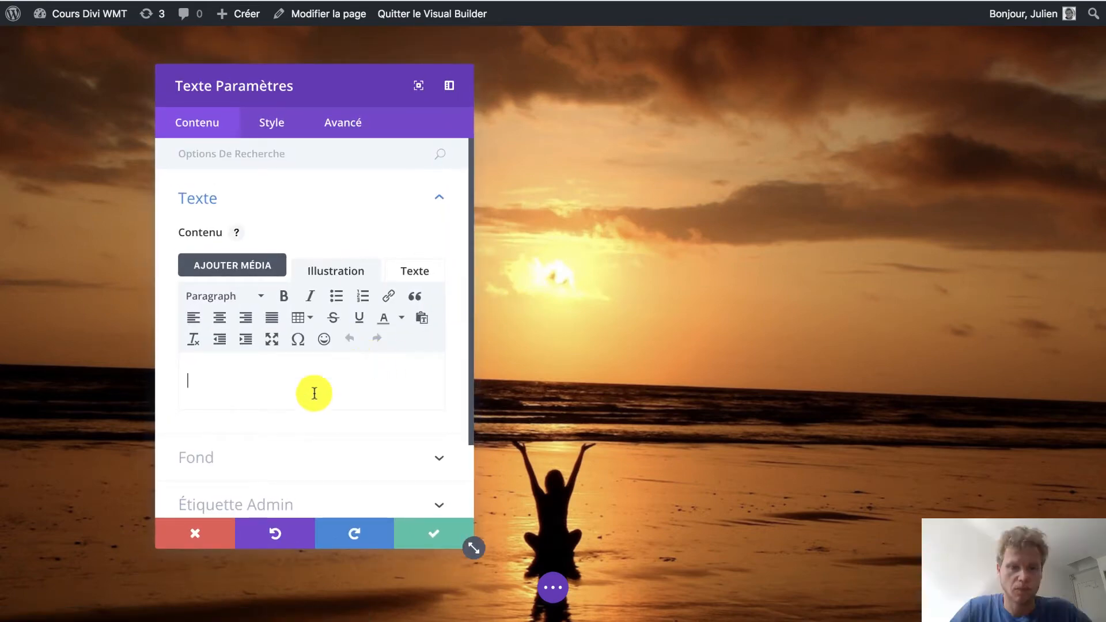
{"action": "type", "text": "Un peu de patience, notre site arrive bientôt."}
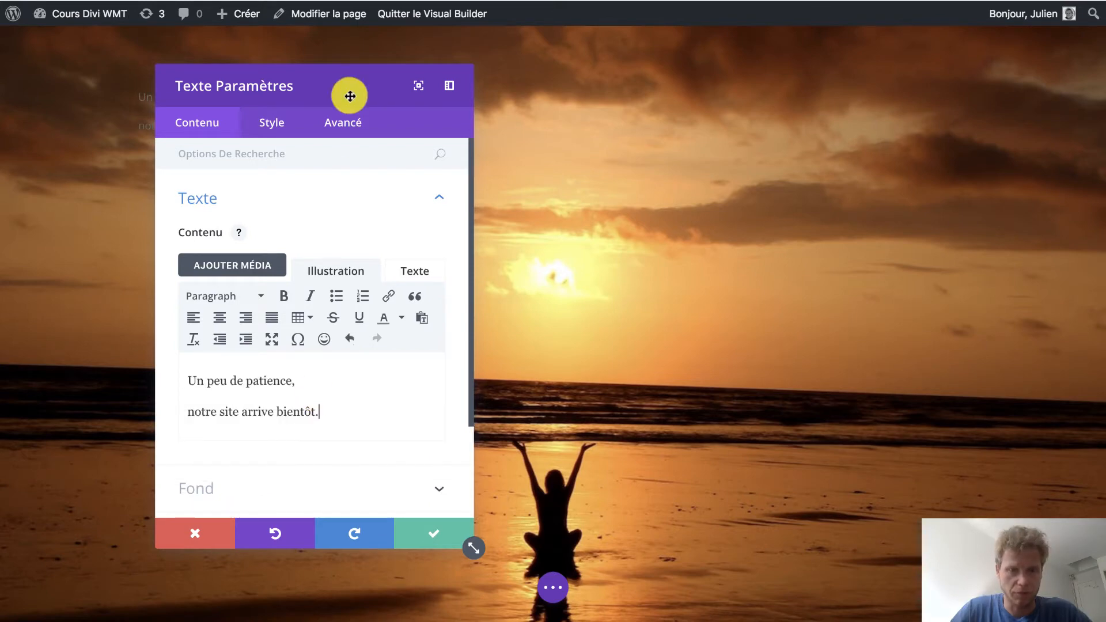
Style the module's text with the light colour (Clair) and the Annie Use Your Telescope font.
{"action": "left_click_drag", "start_coordinate": [346, 94], "coordinate": [832, 81]}
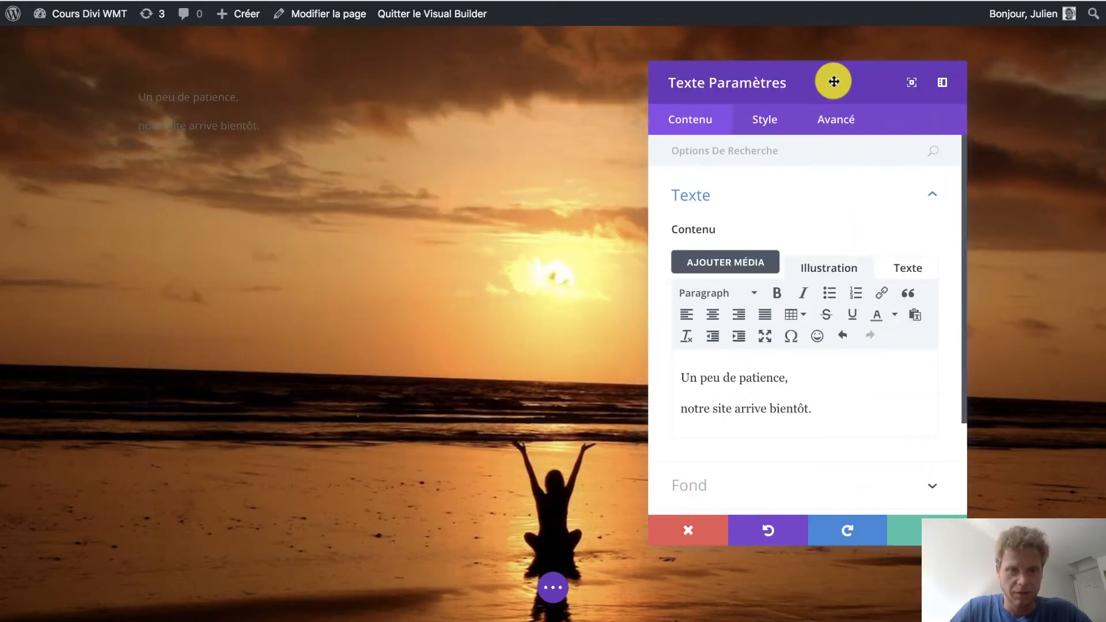
{"action": "left_click", "coordinate": [757, 131]}
{"action": "left_click", "coordinate": [762, 202]}
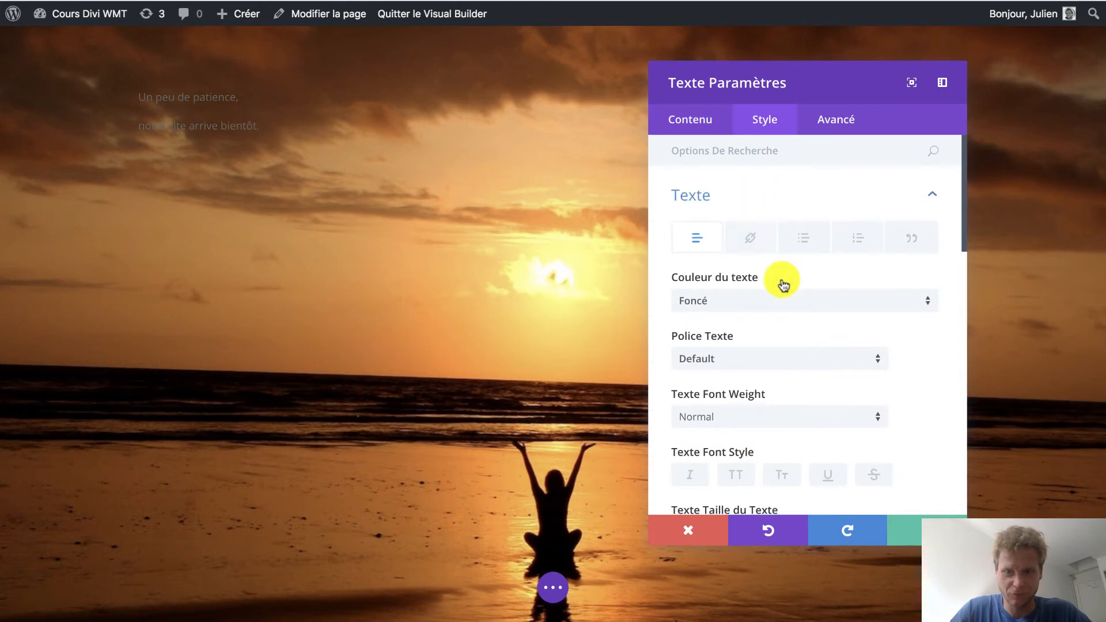
{"action": "left_click", "coordinate": [758, 301]}
{"action": "left_click", "coordinate": [720, 337]}
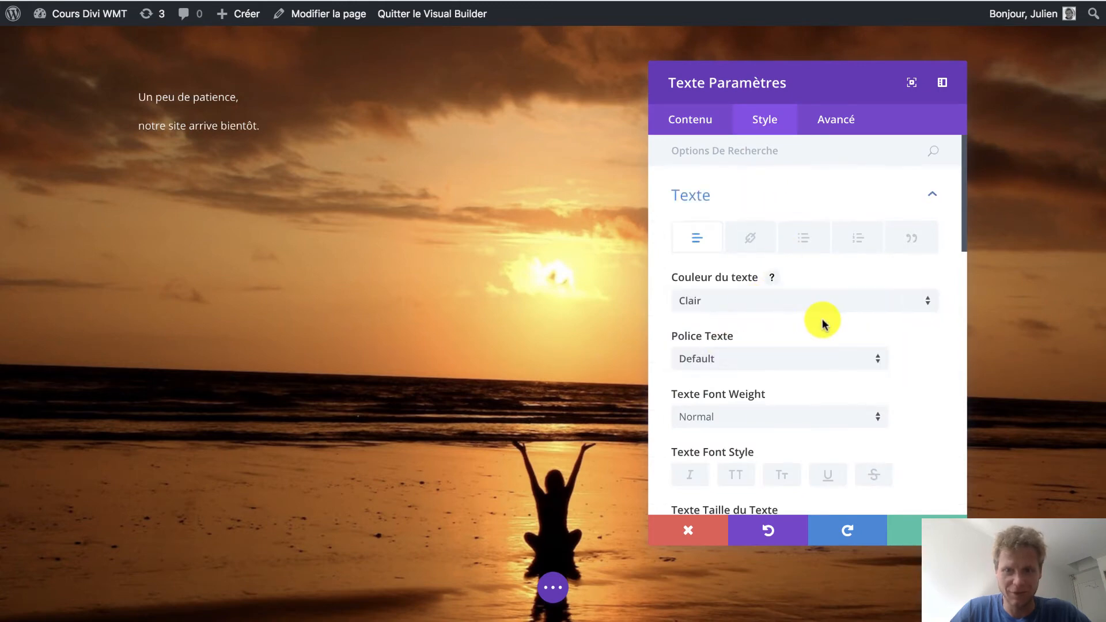
{"action": "scroll", "coordinate": [821, 318], "scroll_direction": "down", "scroll_amount": 3}
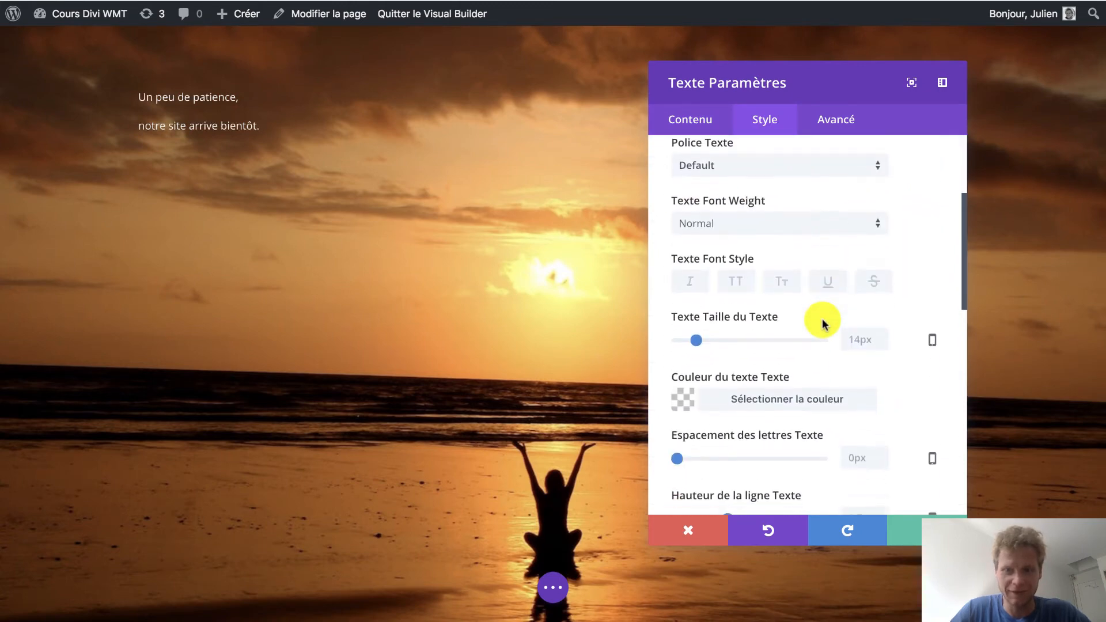
{"action": "left_click", "coordinate": [730, 176]}
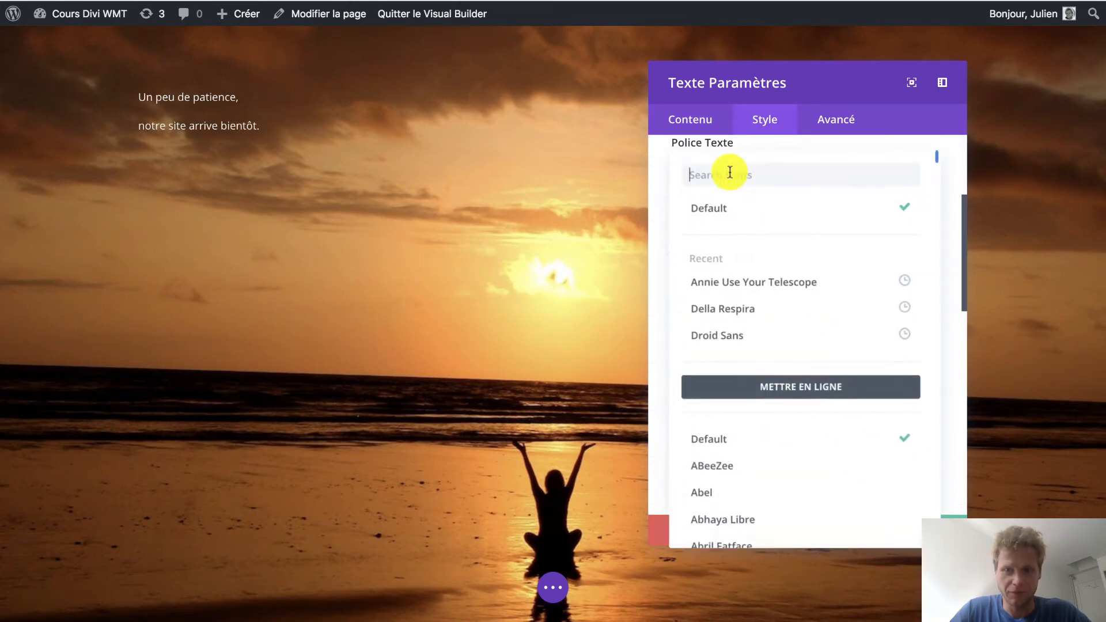
{"action": "left_click", "coordinate": [806, 291]}
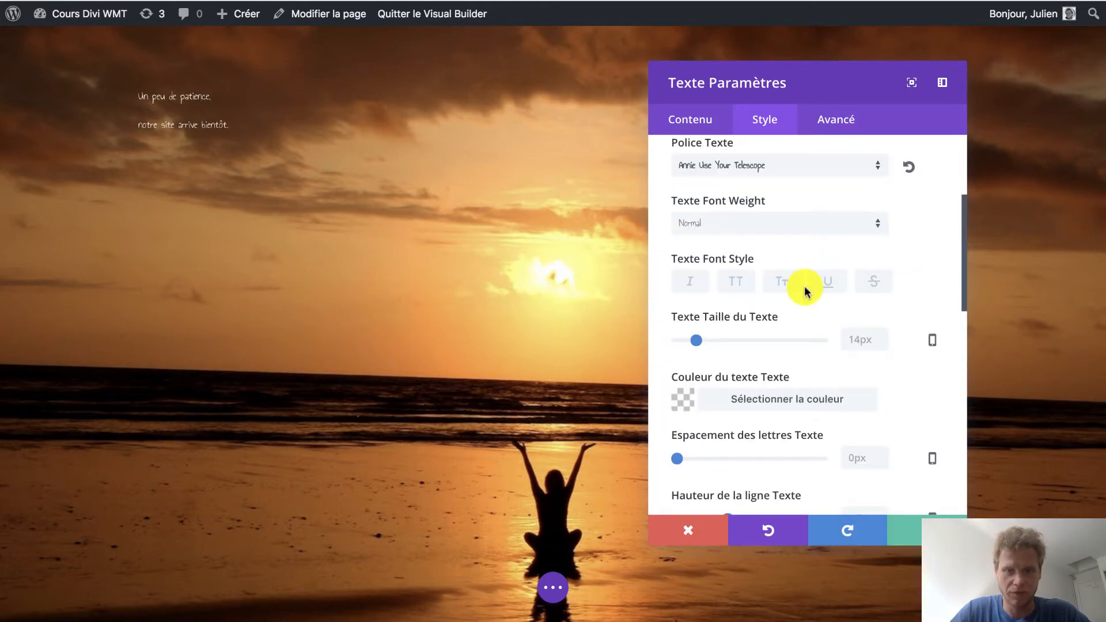
Set the text size of the Text module to 42px.
{"action": "scroll", "coordinate": [804, 285], "scroll_direction": "down", "scroll_amount": 2}
{"action": "scroll", "coordinate": [804, 285], "scroll_direction": "up", "scroll_amount": 1}
{"action": "left_click_drag", "start_coordinate": [702, 273], "coordinate": [736, 272]}
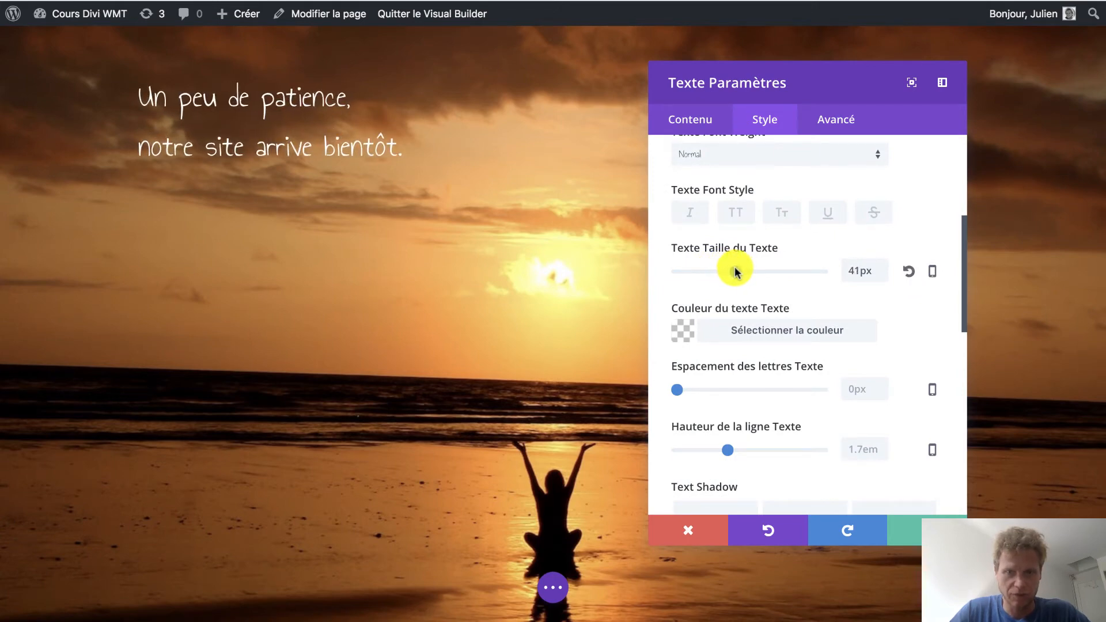
{"action": "left_click", "coordinate": [736, 272]}
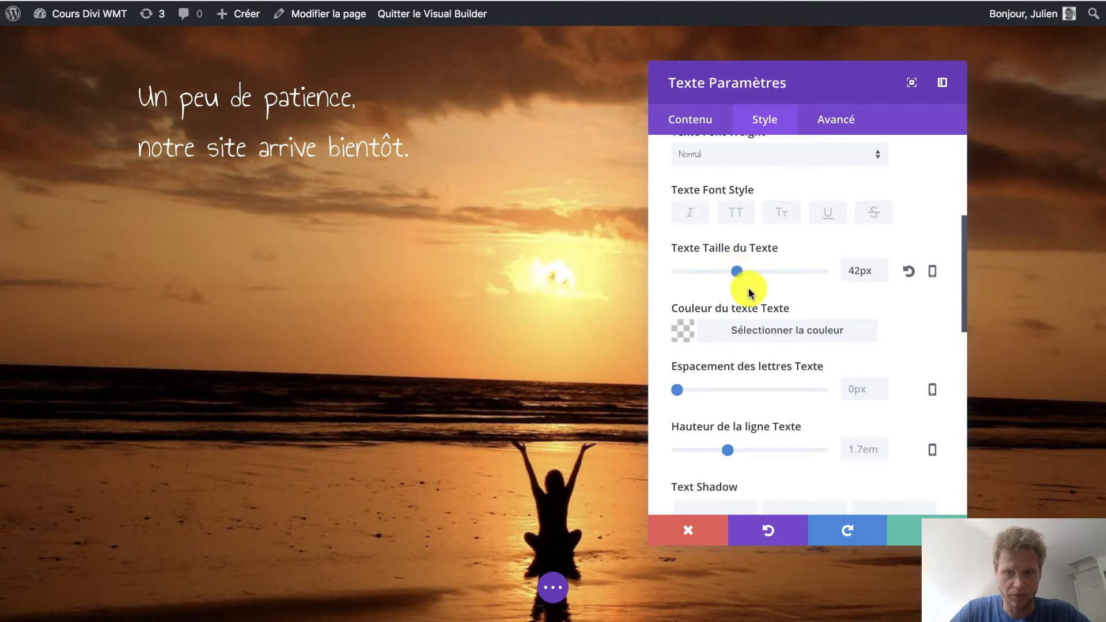
Centre the announcement text horizontally in its Text module.
{"action": "scroll", "coordinate": [792, 441], "scroll_direction": "down", "scroll_amount": 2}
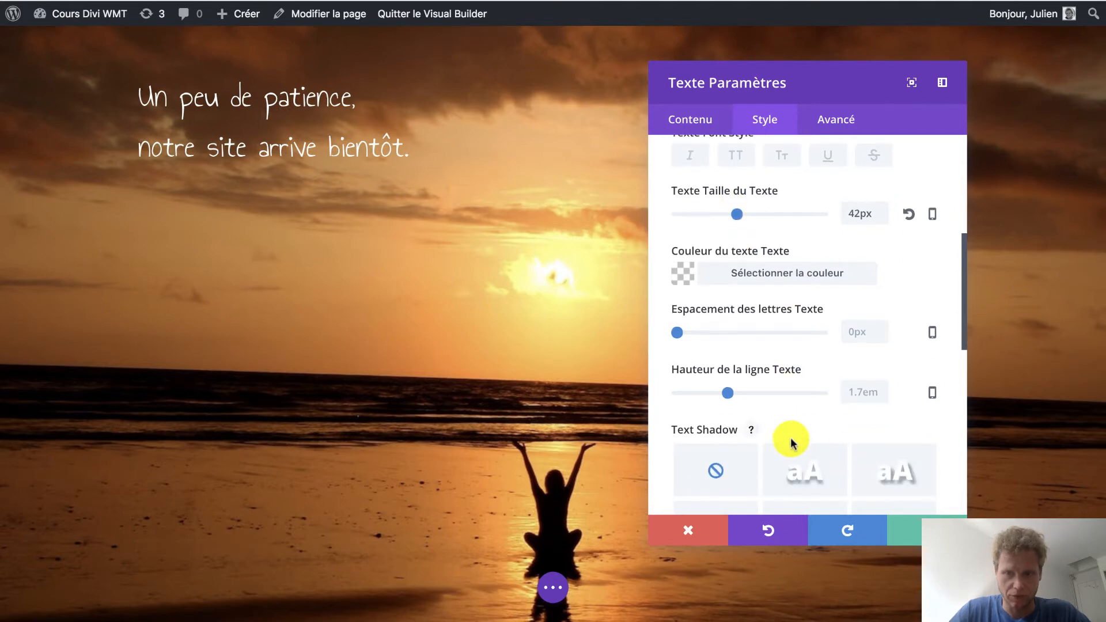
{"action": "scroll", "coordinate": [791, 441], "scroll_direction": "down", "scroll_amount": 5}
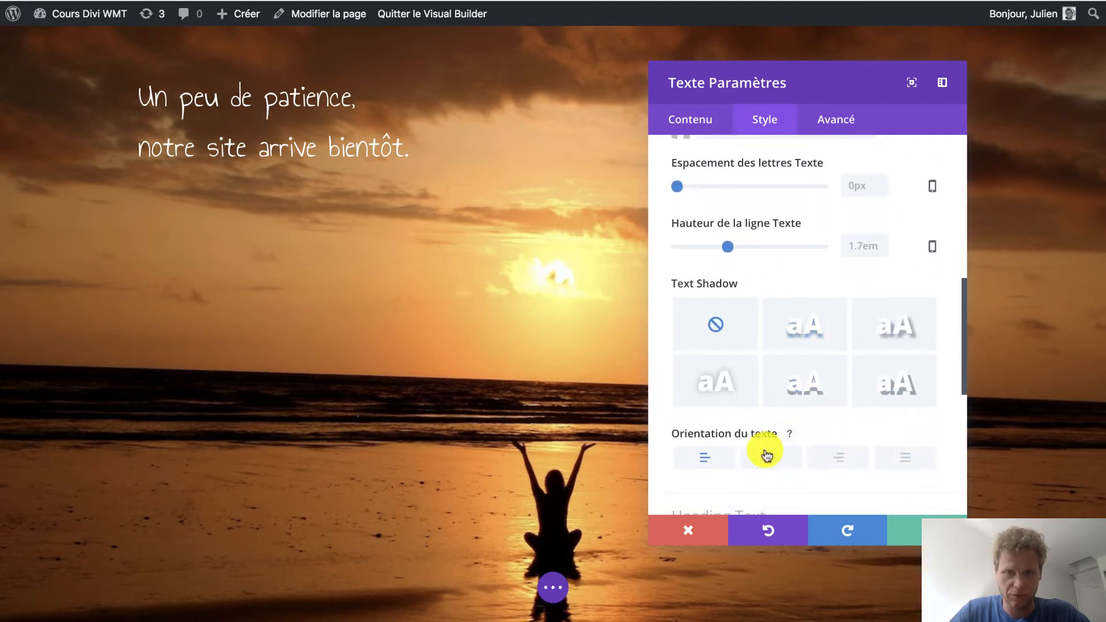
{"action": "left_click", "coordinate": [766, 455]}
{"action": "left_click_drag", "start_coordinate": [709, 81], "coordinate": [858, 66]}
Set the announcement text's font weight to Bold and save the module settings.
{"action": "scroll", "coordinate": [883, 247], "scroll_direction": "up", "scroll_amount": 10}
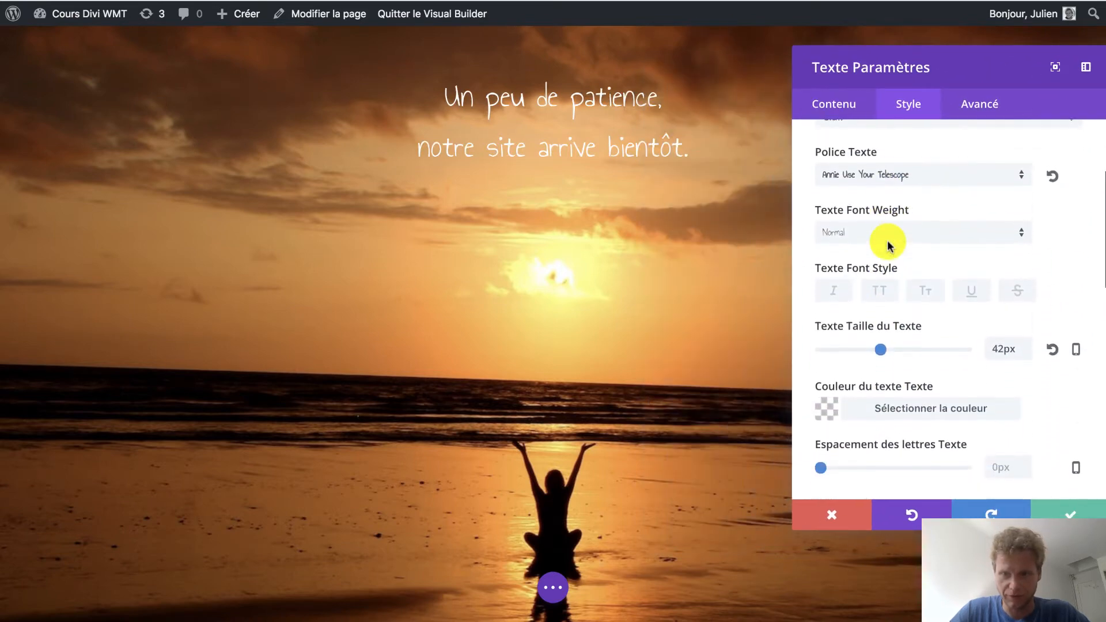
{"action": "left_click", "coordinate": [882, 236]}
{"action": "left_click", "coordinate": [862, 266]}
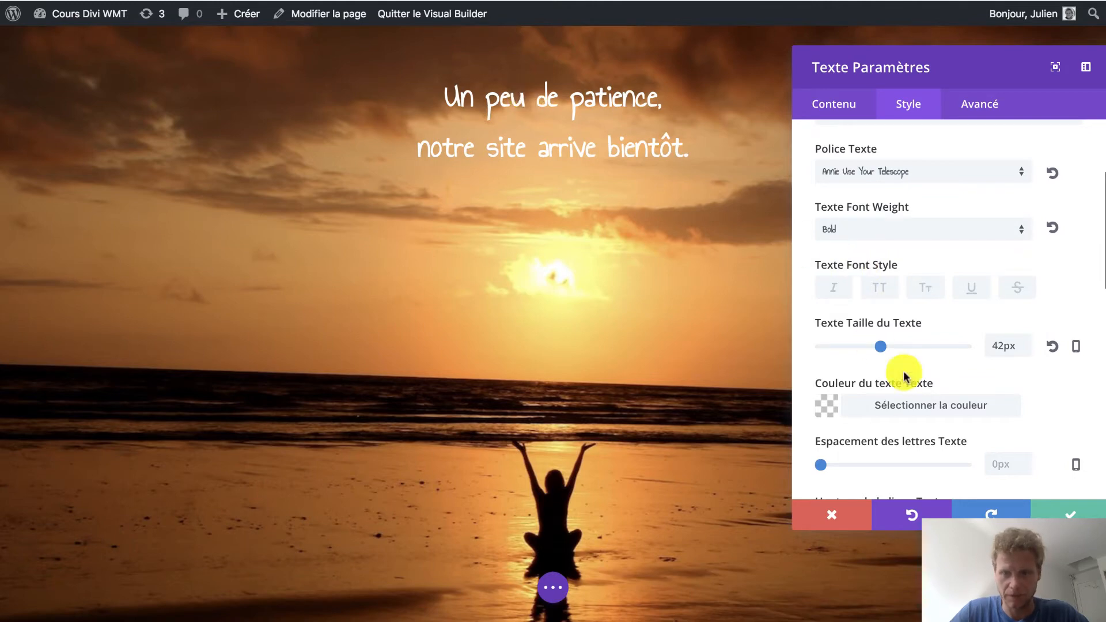
{"action": "left_click", "coordinate": [1067, 514]}
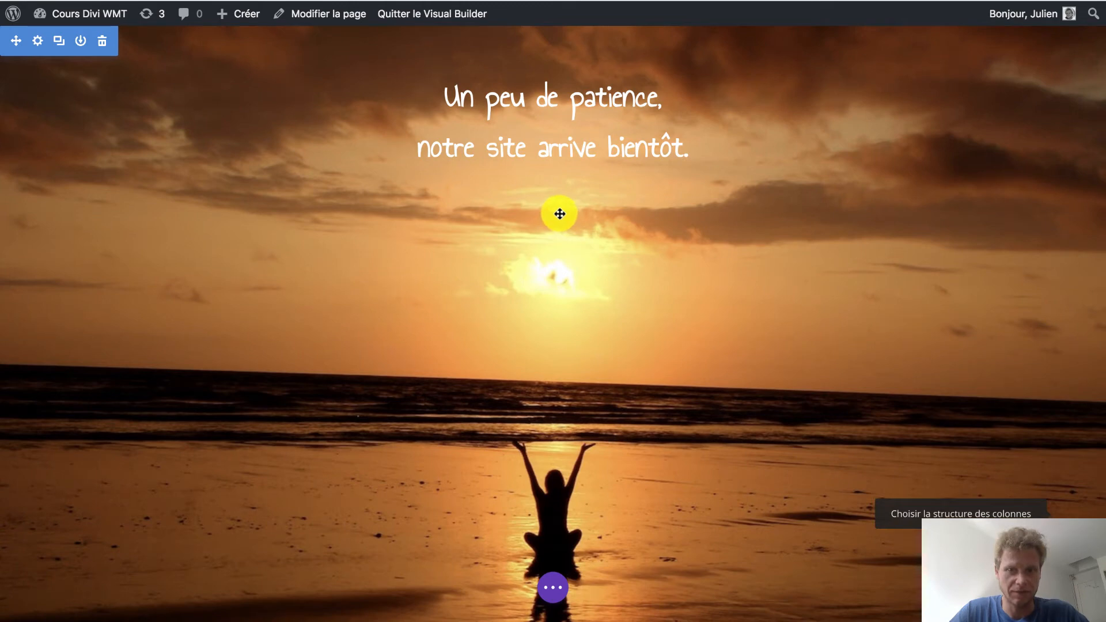
Add a second Text module below the announcement and paste in the two explanatory paragraphs starting with "Objectif = Informer".
{"action": "left_click", "coordinate": [551, 134]}
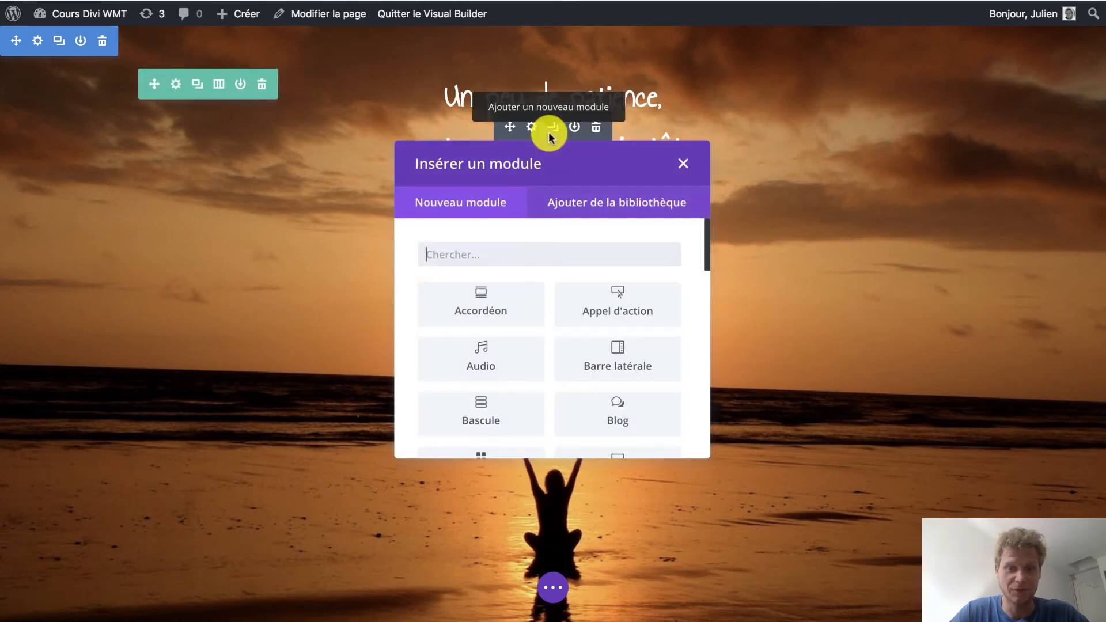
{"action": "type", "text": "tex"}
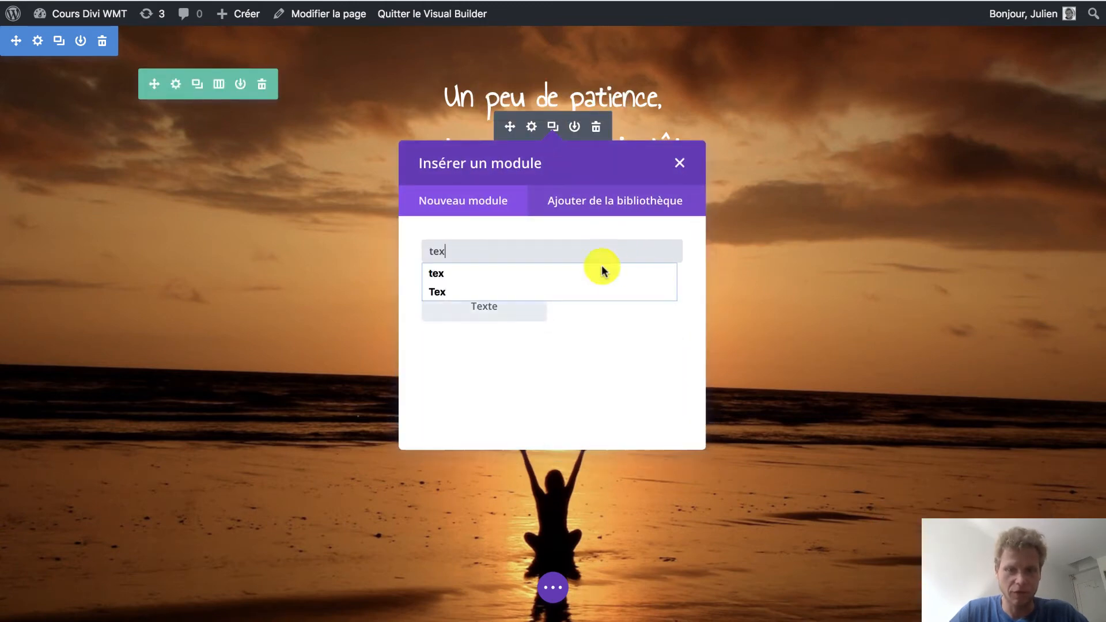
{"action": "left_click", "coordinate": [494, 311]}
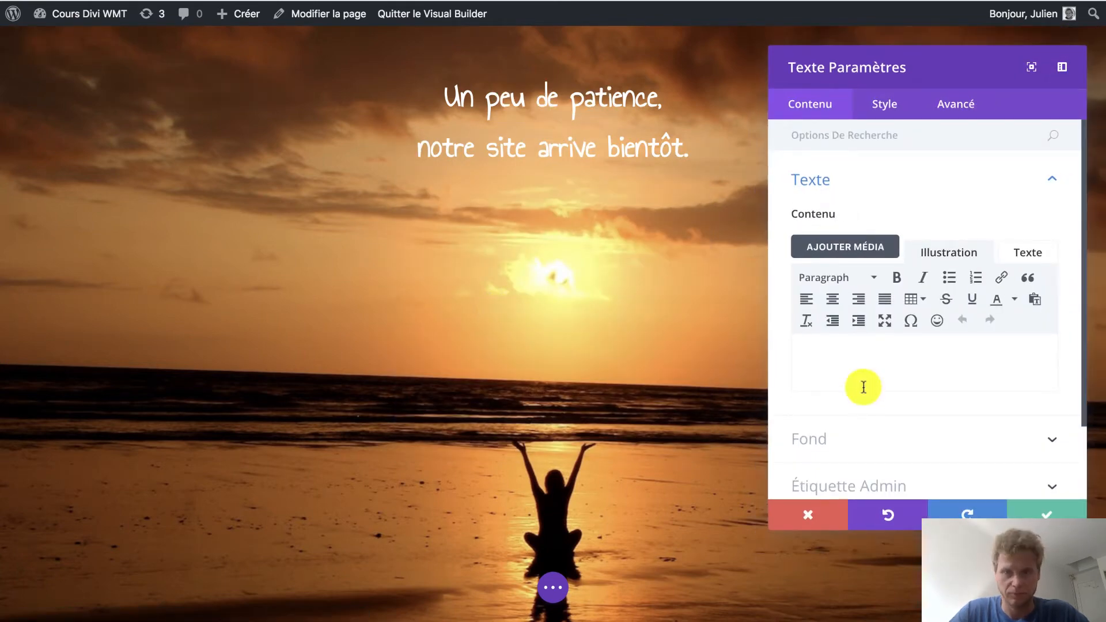
{"action": "type", "text": "Objectif = Informer : votre activité va bientôt démarrer ? Ou votre ancien site est en cours de refonte? N'oubliez pas d'expliquer en quelques mots l’essence de votre activité afin que les internautes qui ne vous connaissent pas puissent comprendre quels services vous proposez (et pourquoi ils devraient bientot revenir)"}
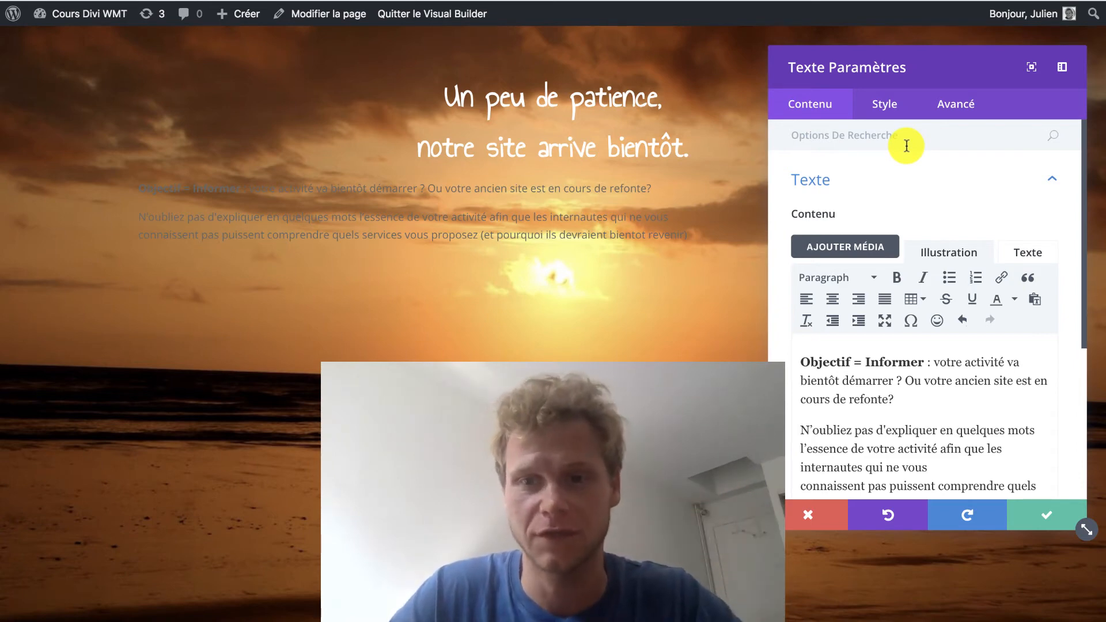
Style the explanatory paragraphs with the light text colour (Clair) and a text size of 16px.
{"action": "left_click", "coordinate": [883, 107]}
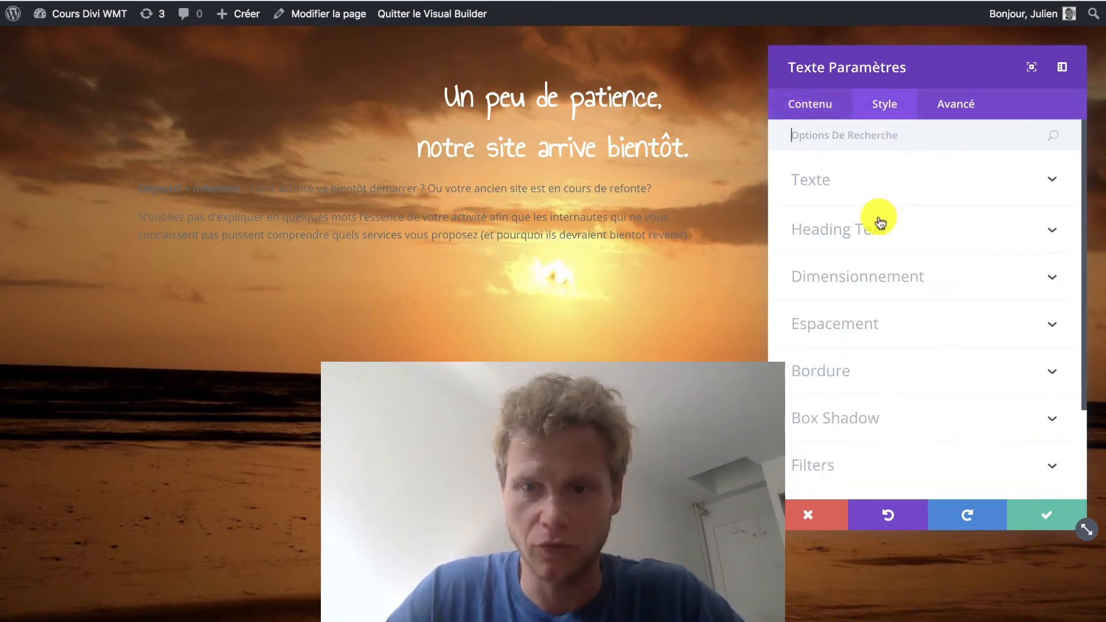
{"action": "left_click", "coordinate": [849, 195]}
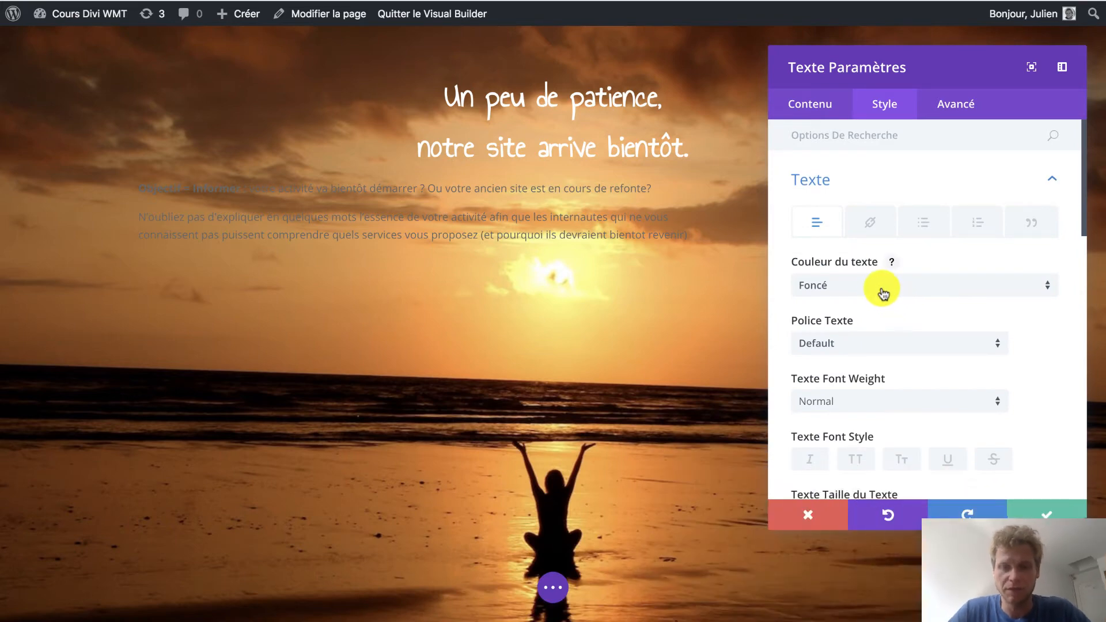
{"action": "left_click", "coordinate": [880, 291]}
{"action": "left_click", "coordinate": [847, 320]}
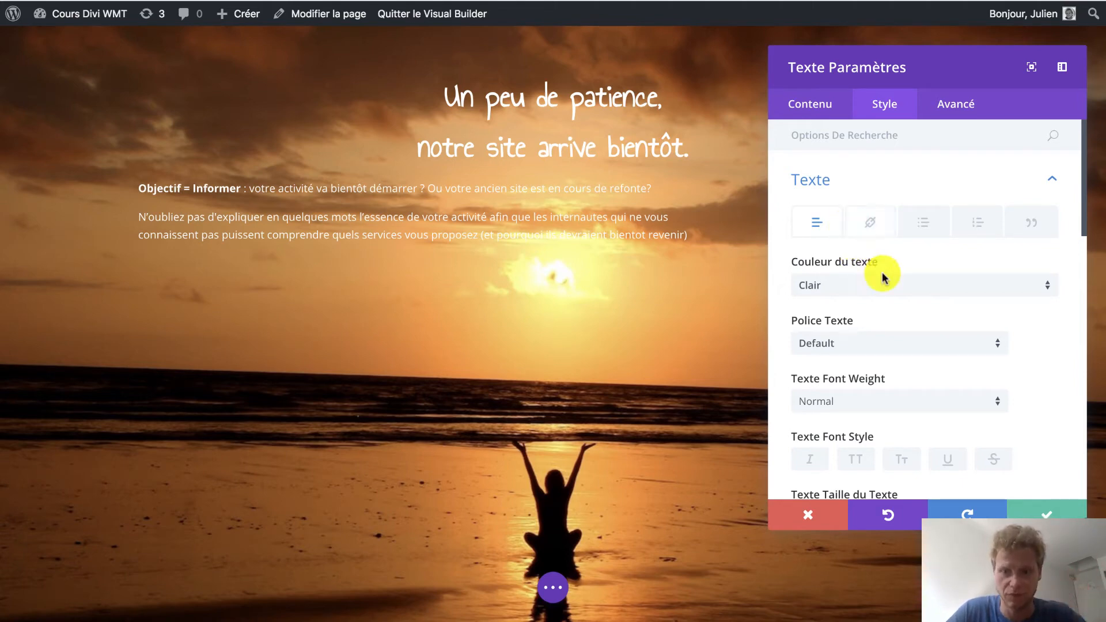
{"action": "left_click", "coordinate": [902, 341]}
{"action": "left_click", "coordinate": [1066, 271]}
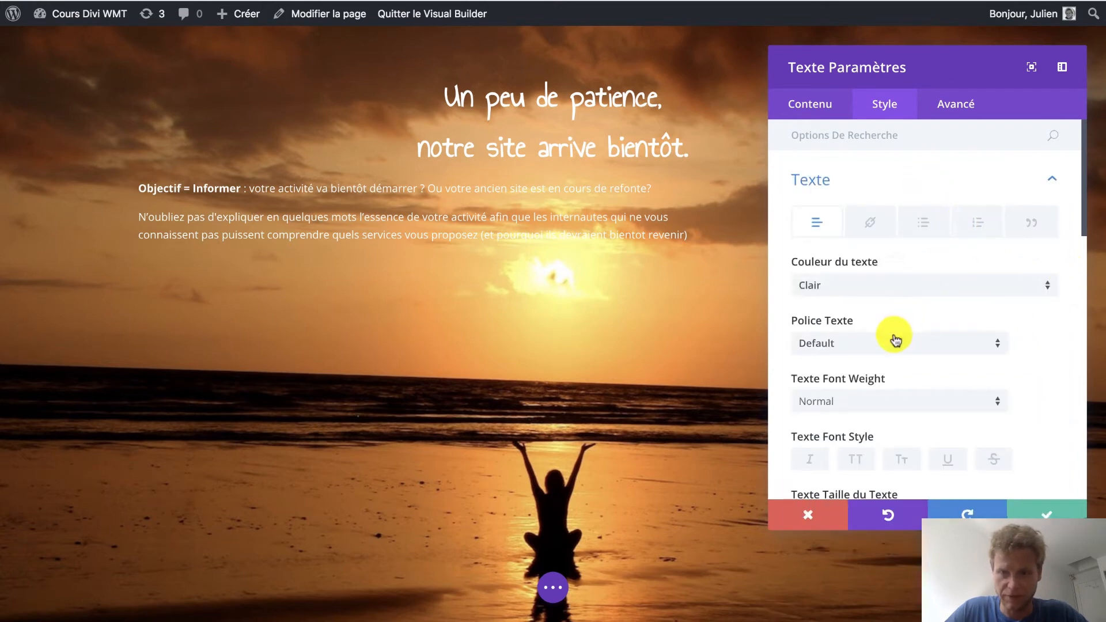
{"action": "scroll", "coordinate": [895, 340], "scroll_direction": "down", "scroll_amount": 4}
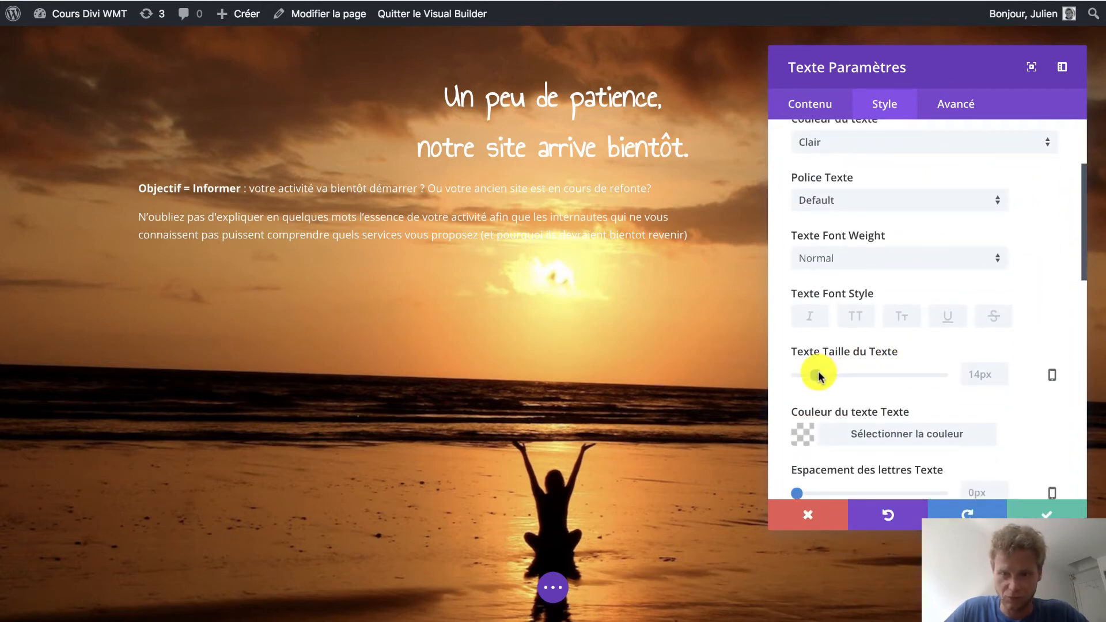
{"action": "left_click", "coordinate": [819, 375]}
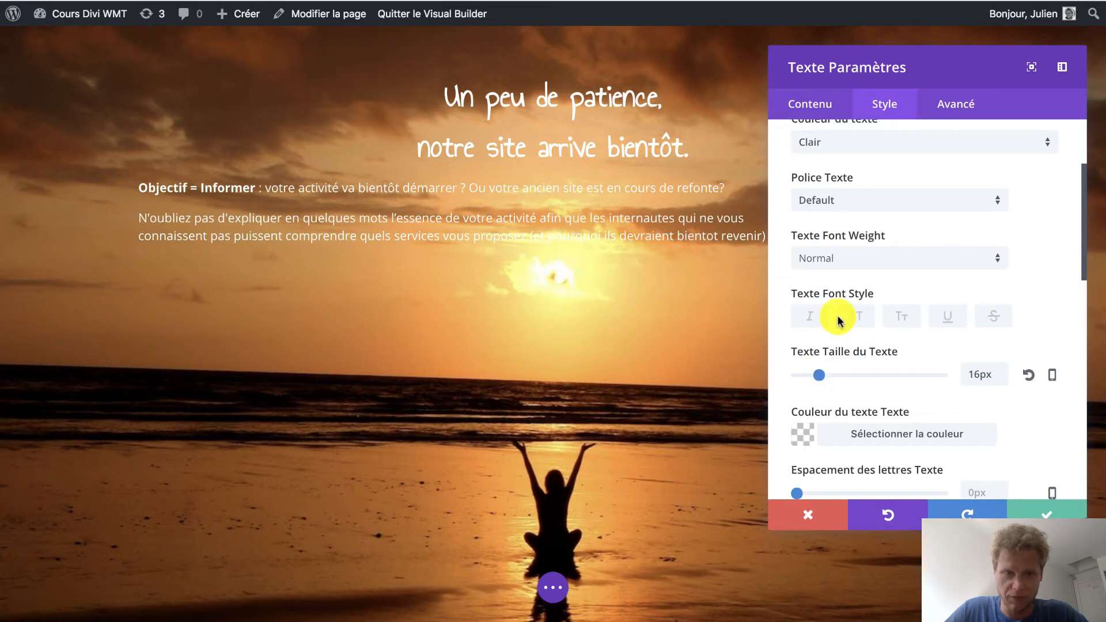
Centre the explanatory paragraphs, set their line height to 2.1em, and save the module settings.
{"action": "scroll", "coordinate": [893, 228], "scroll_direction": "down", "scroll_amount": 10}
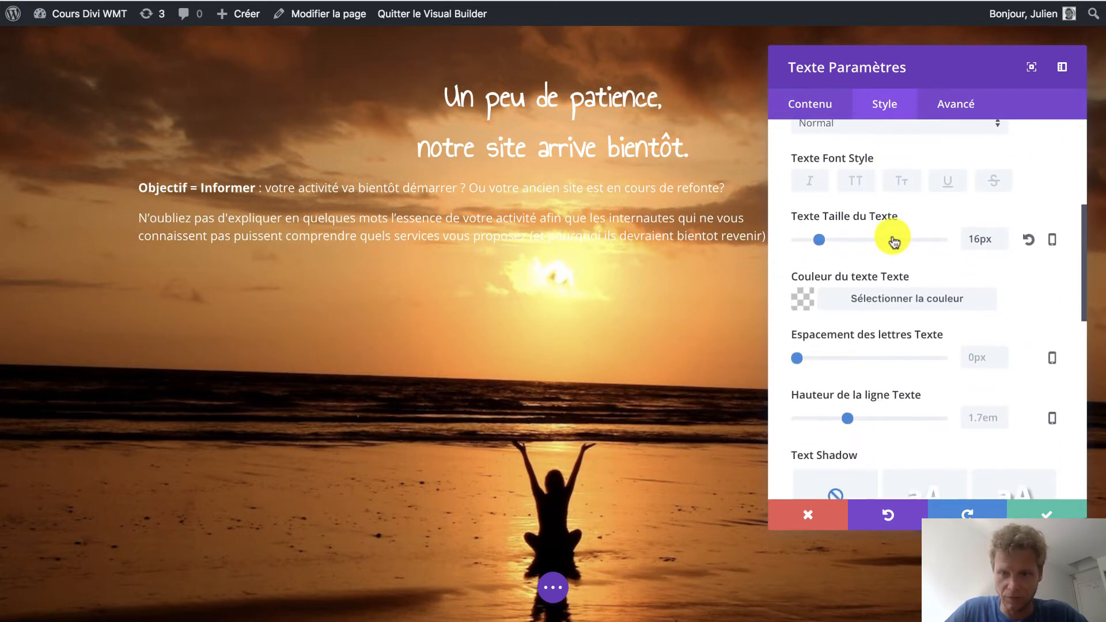
{"action": "left_click", "coordinate": [874, 422]}
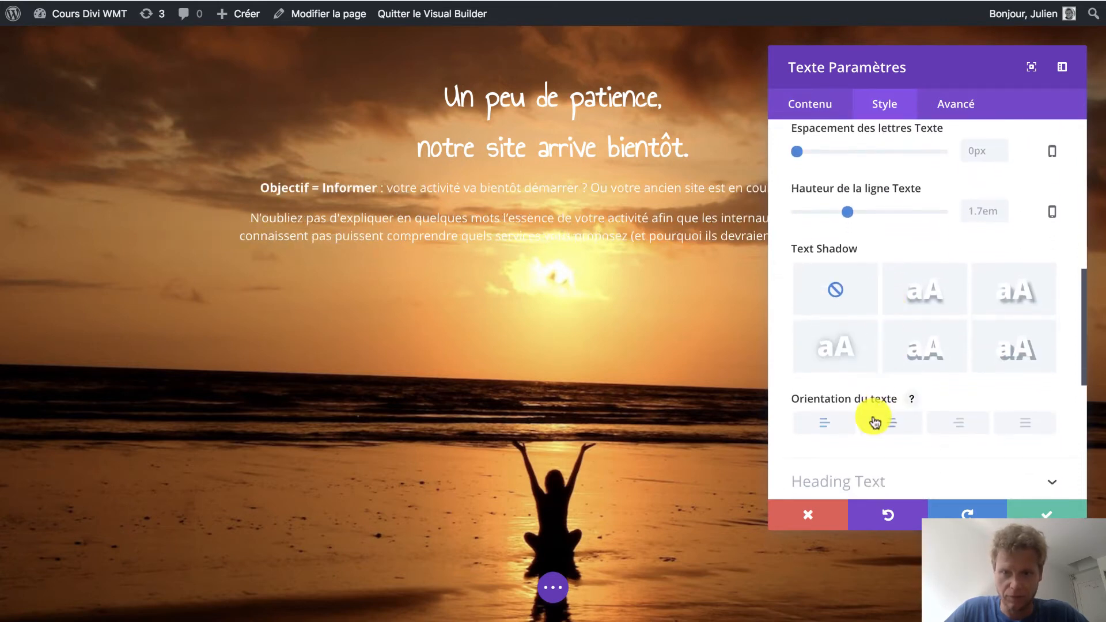
{"action": "scroll", "coordinate": [893, 231], "scroll_direction": "up", "scroll_amount": 2}
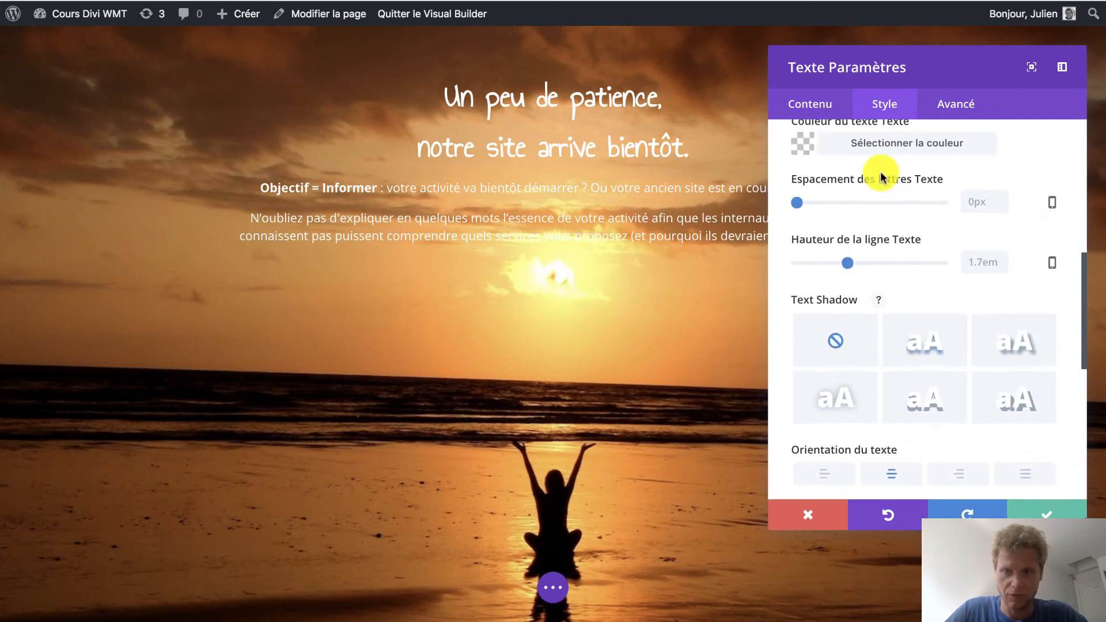
{"action": "left_click_drag", "start_coordinate": [859, 67], "coordinate": [1001, 64]}
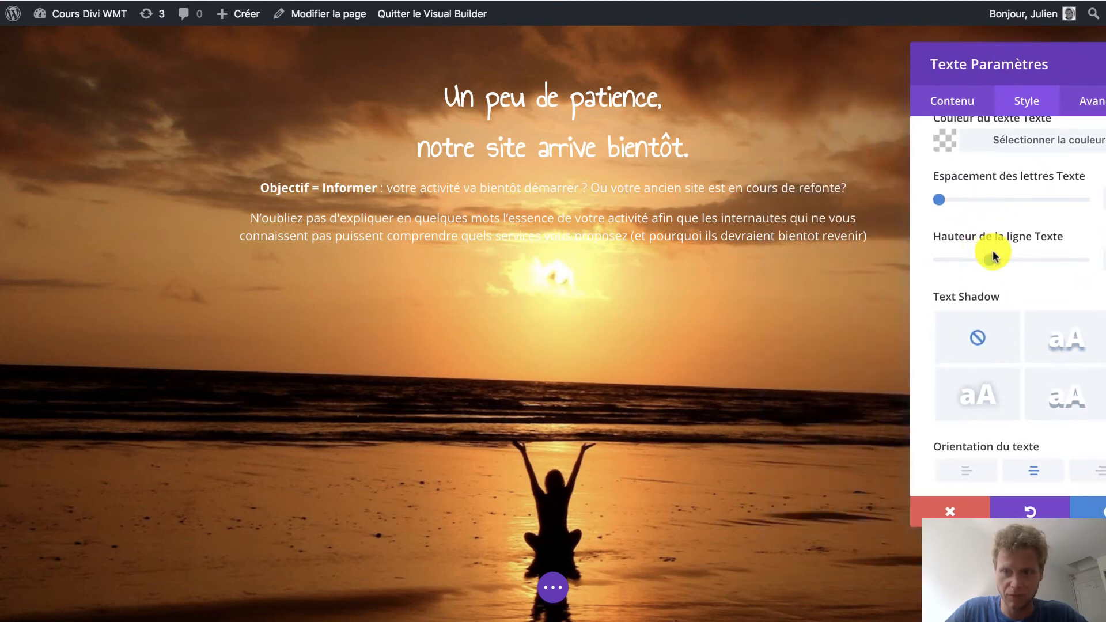
{"action": "left_click_drag", "start_coordinate": [995, 259], "coordinate": [1017, 259]}
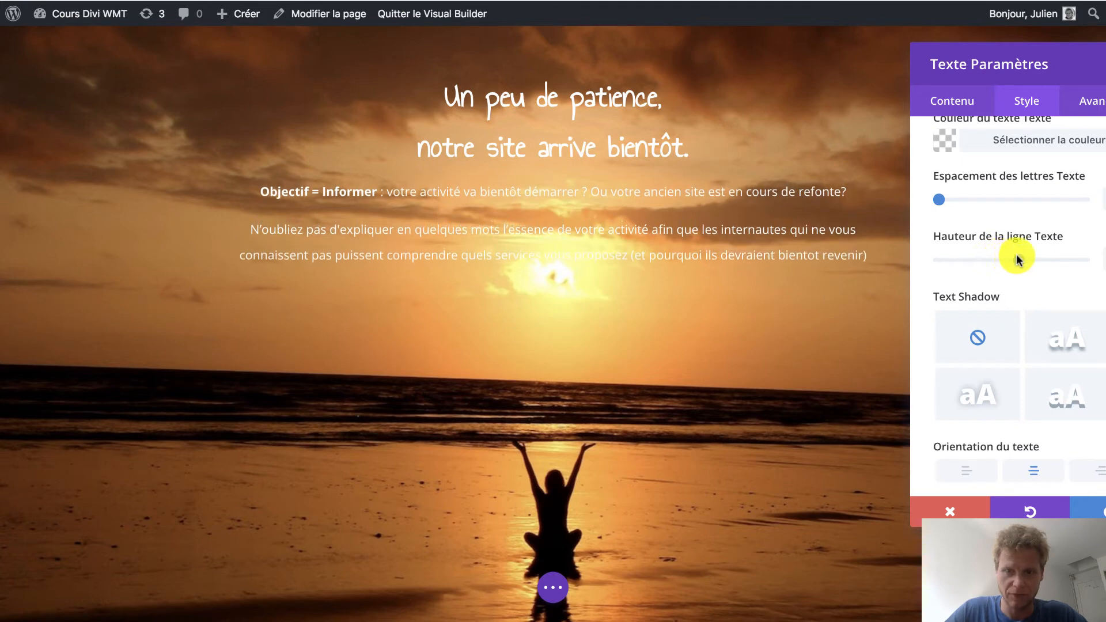
{"action": "left_click_drag", "start_coordinate": [1017, 59], "coordinate": [684, 20]}
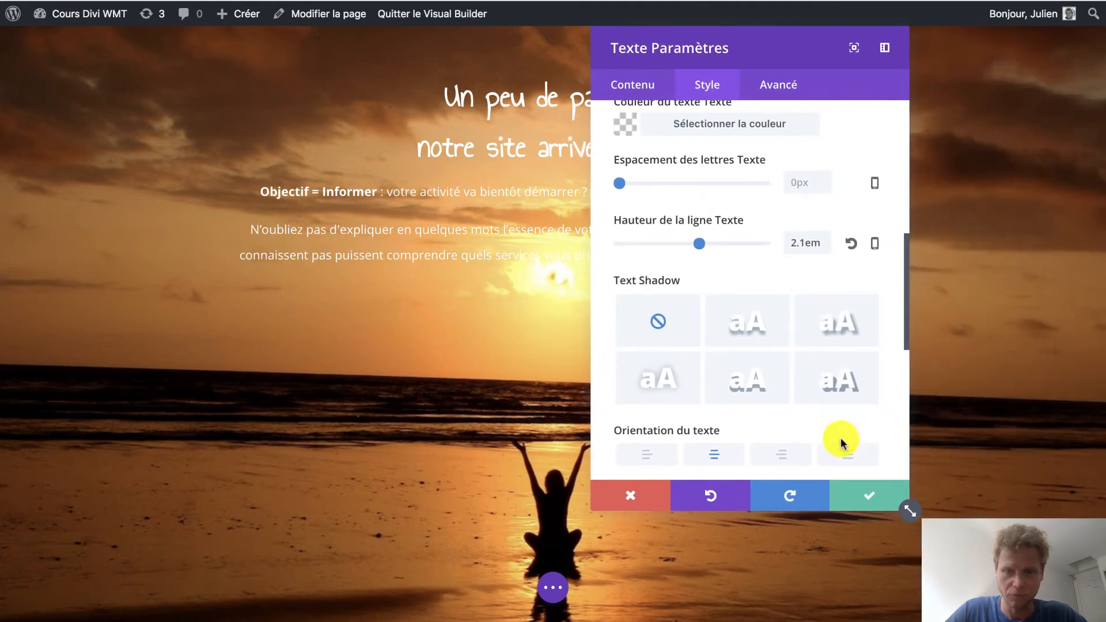
{"action": "left_click", "coordinate": [859, 503]}
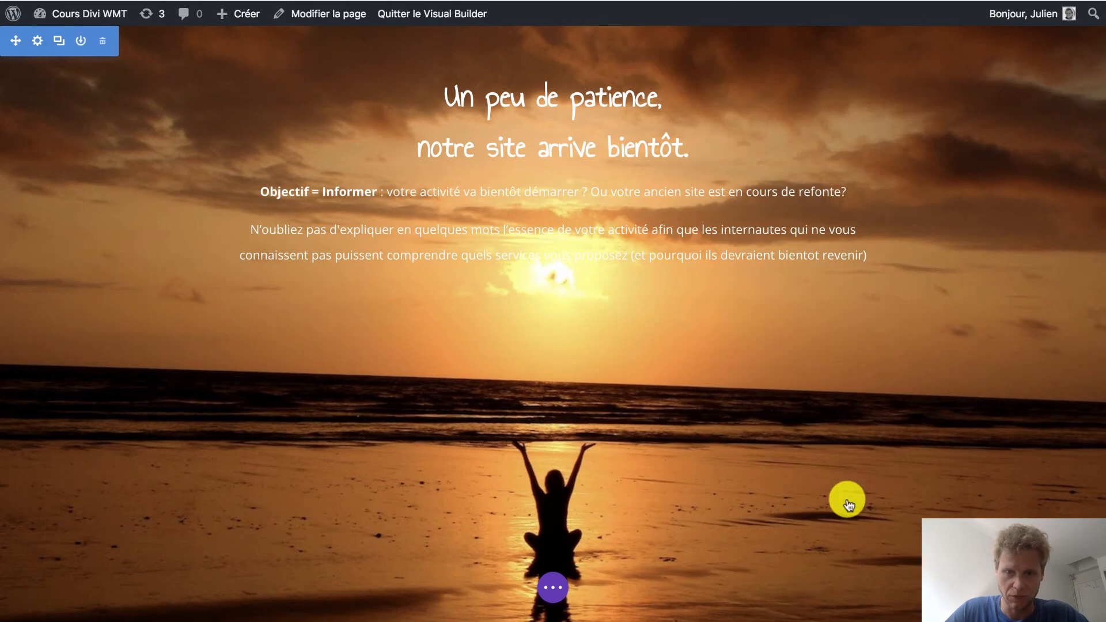
Insert a single-column row below the text with a countdown module (Compteur à rebours).
{"action": "left_click", "coordinate": [549, 288]}
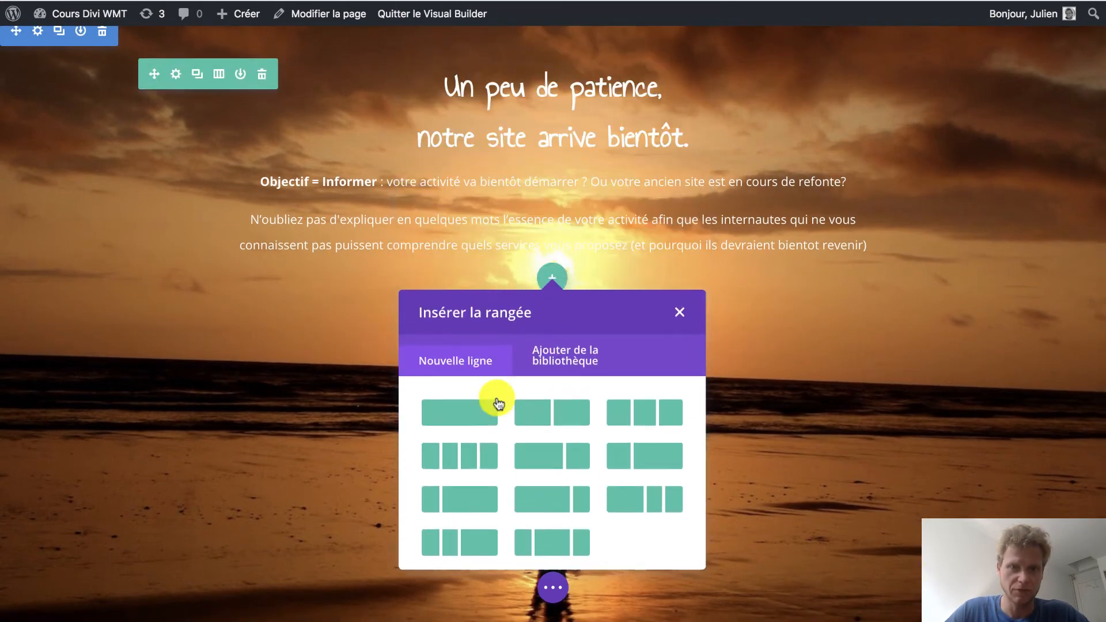
{"action": "left_click", "coordinate": [470, 419]}
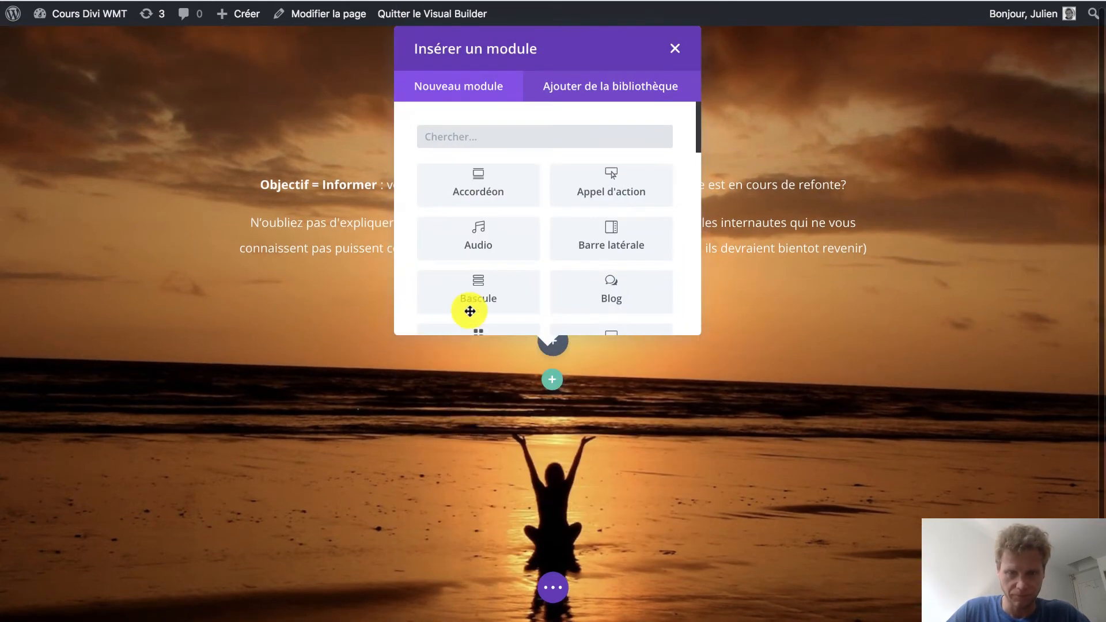
{"action": "scroll", "coordinate": [591, 268], "scroll_direction": "down", "scroll_amount": 5}
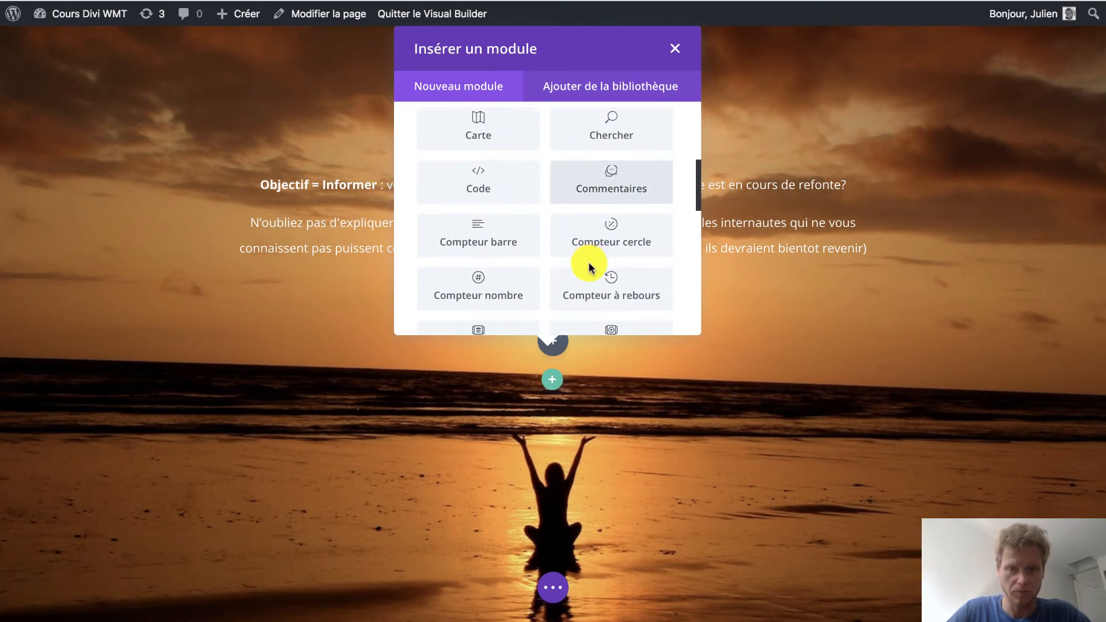
{"action": "scroll", "coordinate": [615, 254], "scroll_direction": "down", "scroll_amount": 2}
{"action": "left_click", "coordinate": [608, 252]}
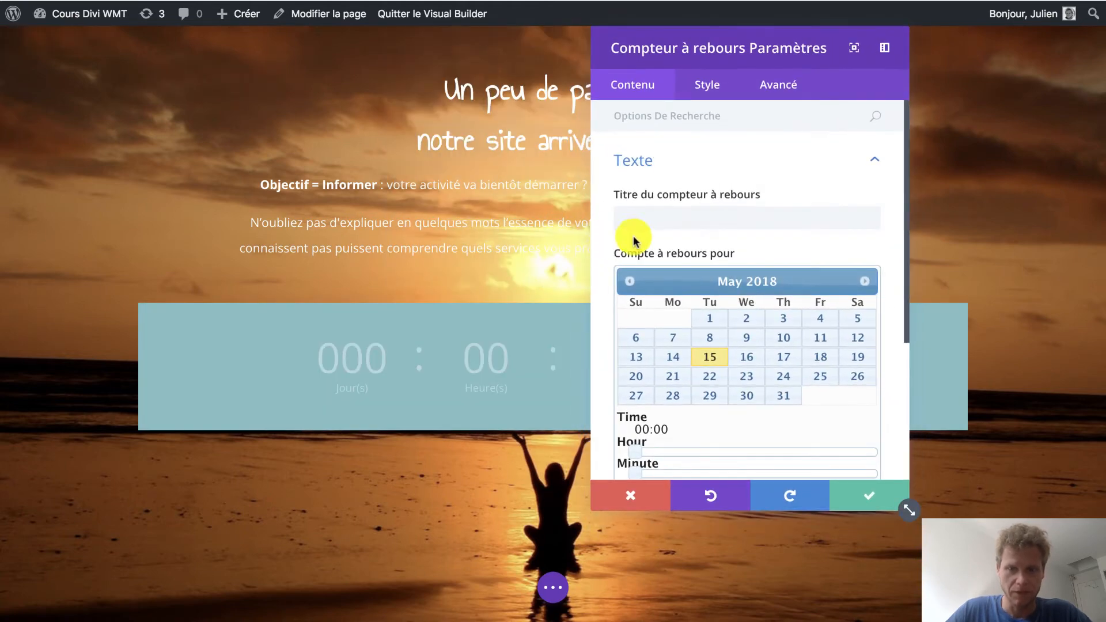
Set the countdown module's background to semi-transparent black, rgba(0,0,0,0.51).
{"action": "scroll", "coordinate": [634, 239], "scroll_direction": "down", "scroll_amount": 5}
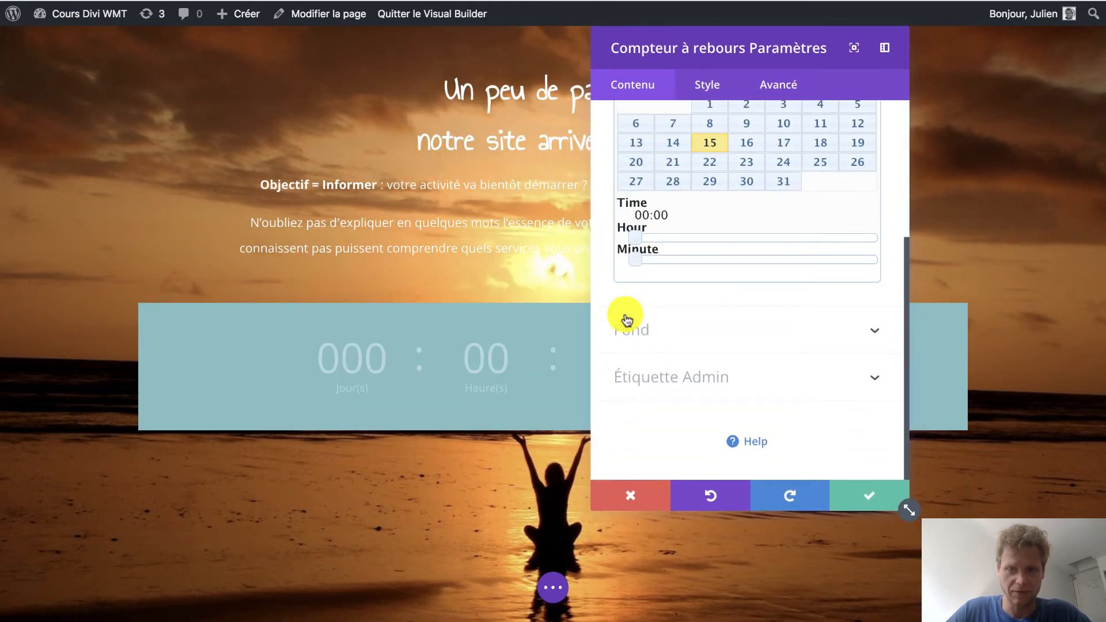
{"action": "left_click", "coordinate": [628, 320]}
{"action": "left_click", "coordinate": [628, 393]}
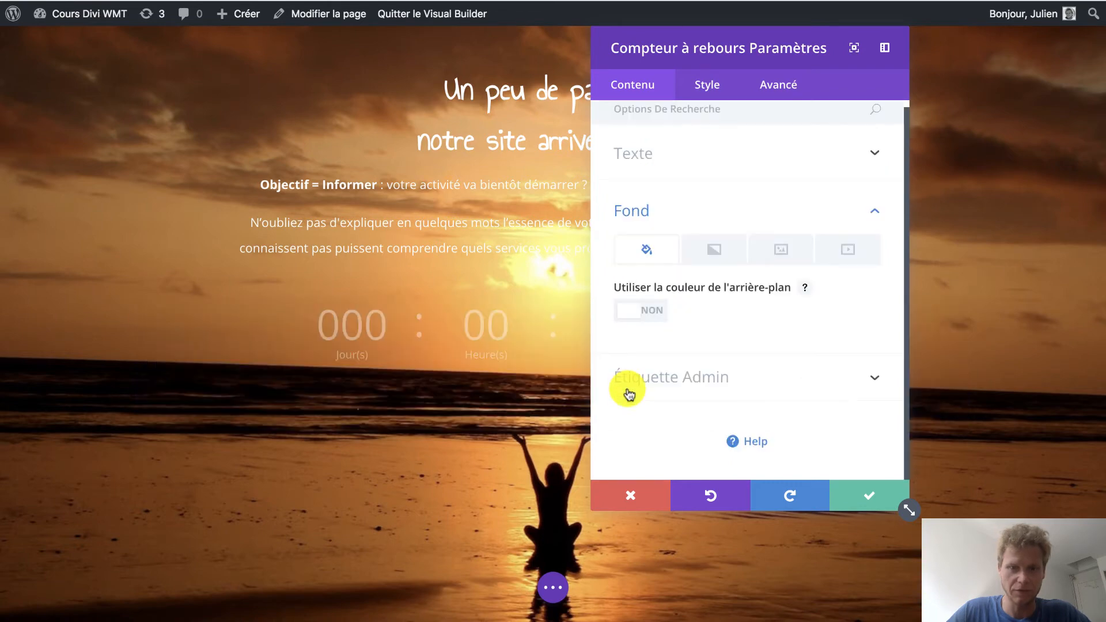
{"action": "left_click", "coordinate": [631, 314]}
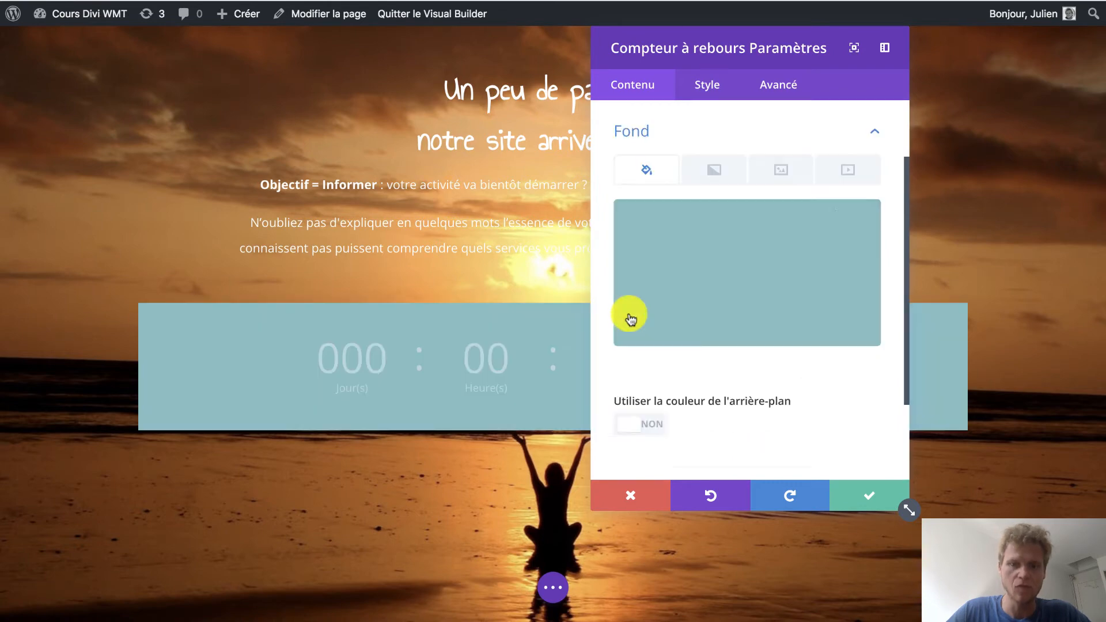
{"action": "left_click", "coordinate": [765, 250]}
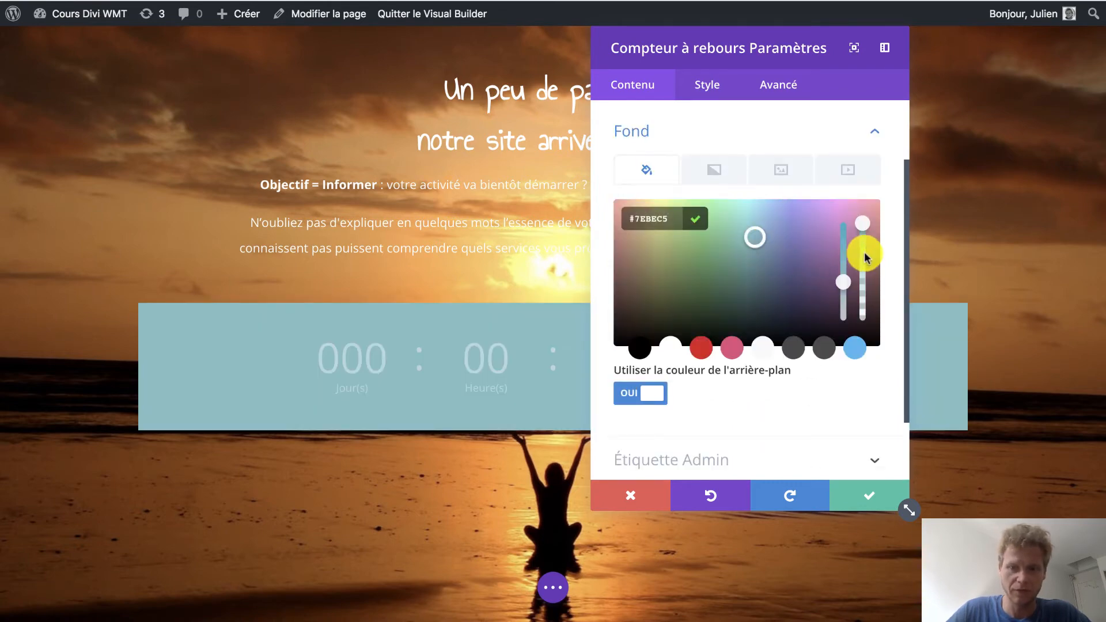
{"action": "left_click", "coordinate": [644, 347]}
{"action": "left_click_drag", "start_coordinate": [864, 218], "coordinate": [863, 271]}
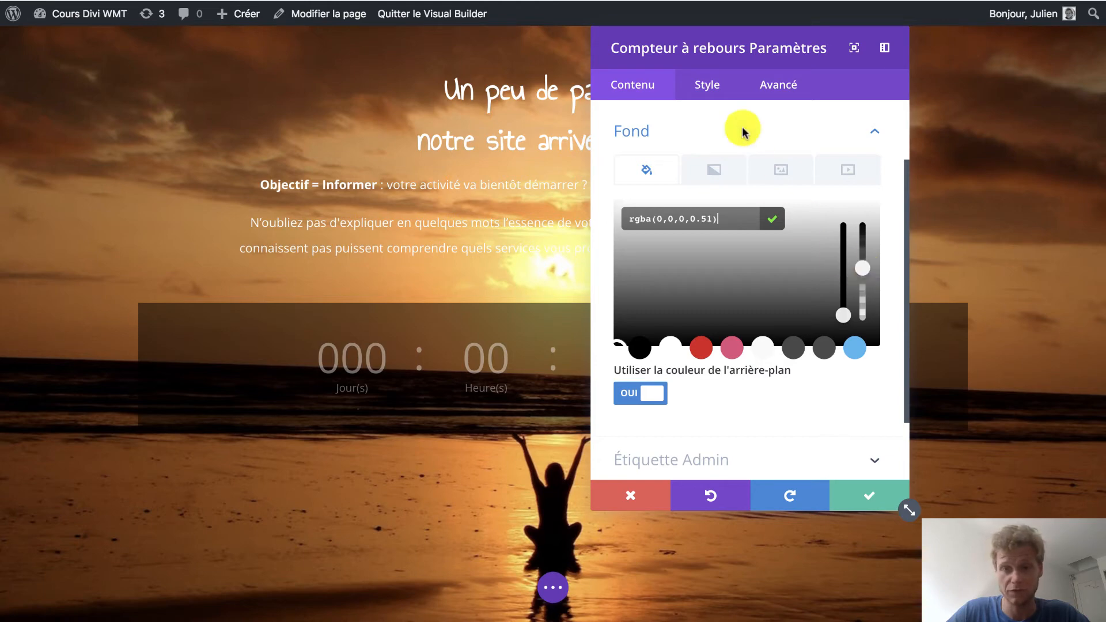
Apply the box shadow preset with a solid outline around all sides to the countdown module.
{"action": "left_click", "coordinate": [715, 83]}
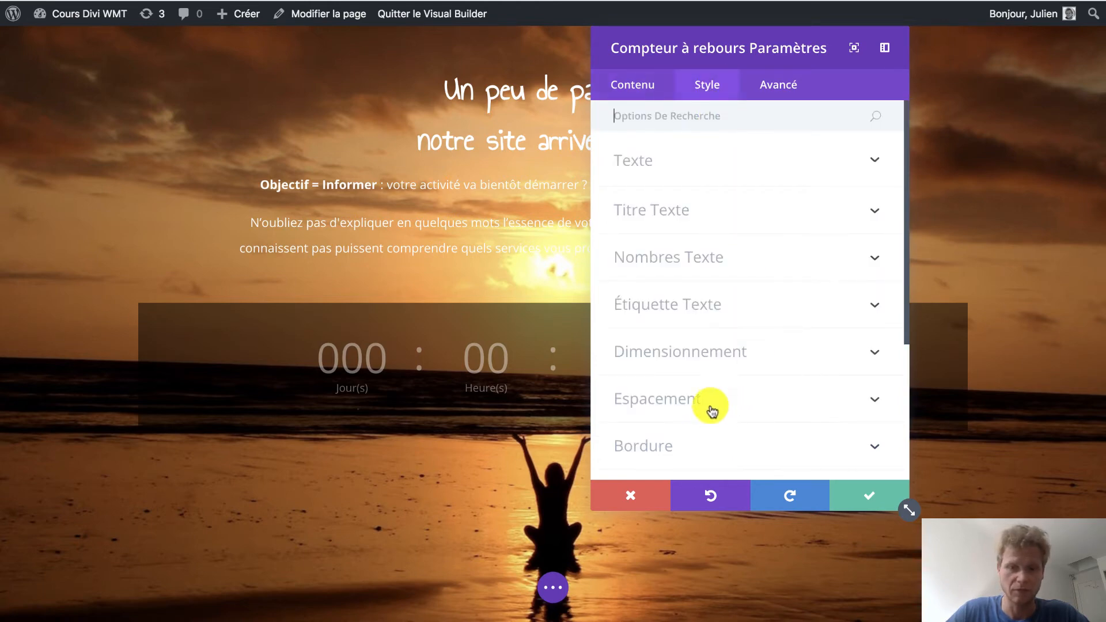
{"action": "scroll", "coordinate": [712, 411], "scroll_direction": "down", "scroll_amount": 5}
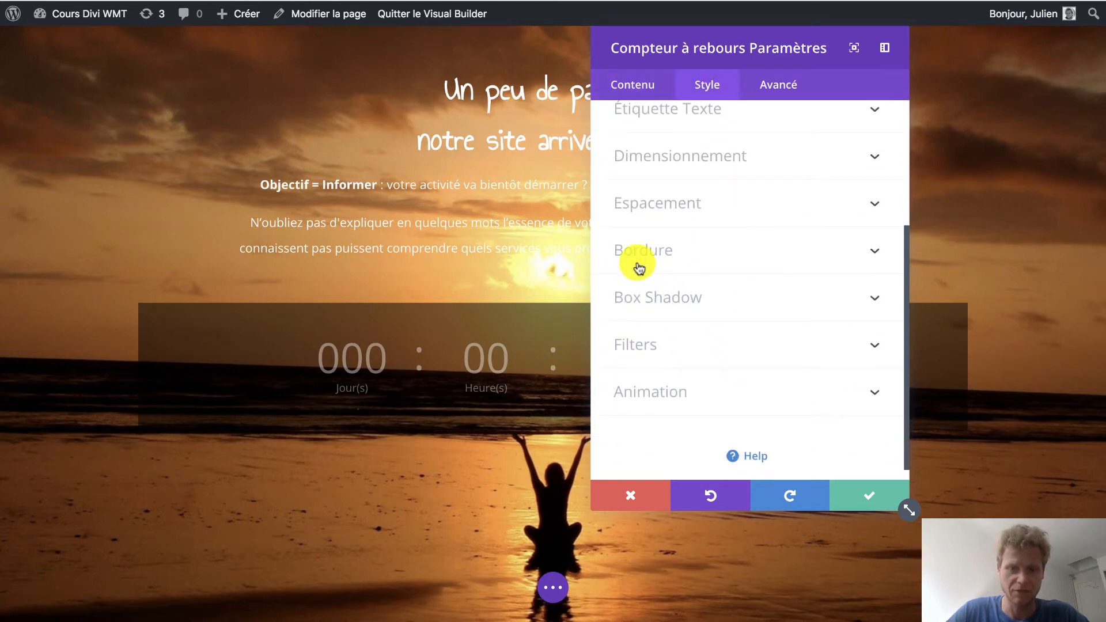
{"action": "left_click", "coordinate": [633, 292]}
{"action": "left_click", "coordinate": [711, 214]}
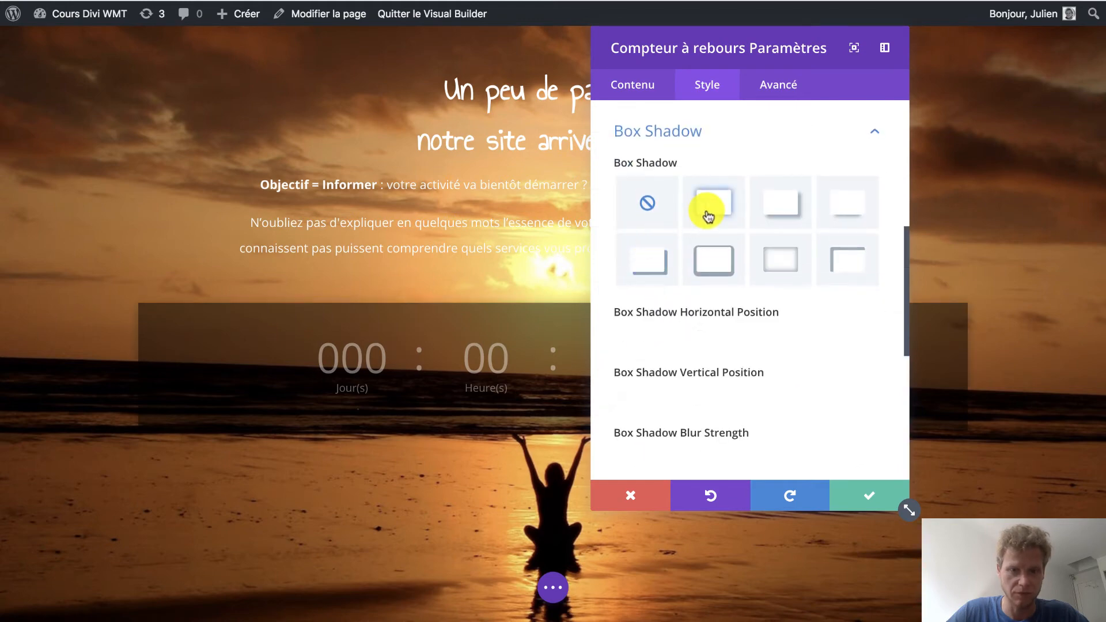
{"action": "left_click", "coordinate": [720, 262]}
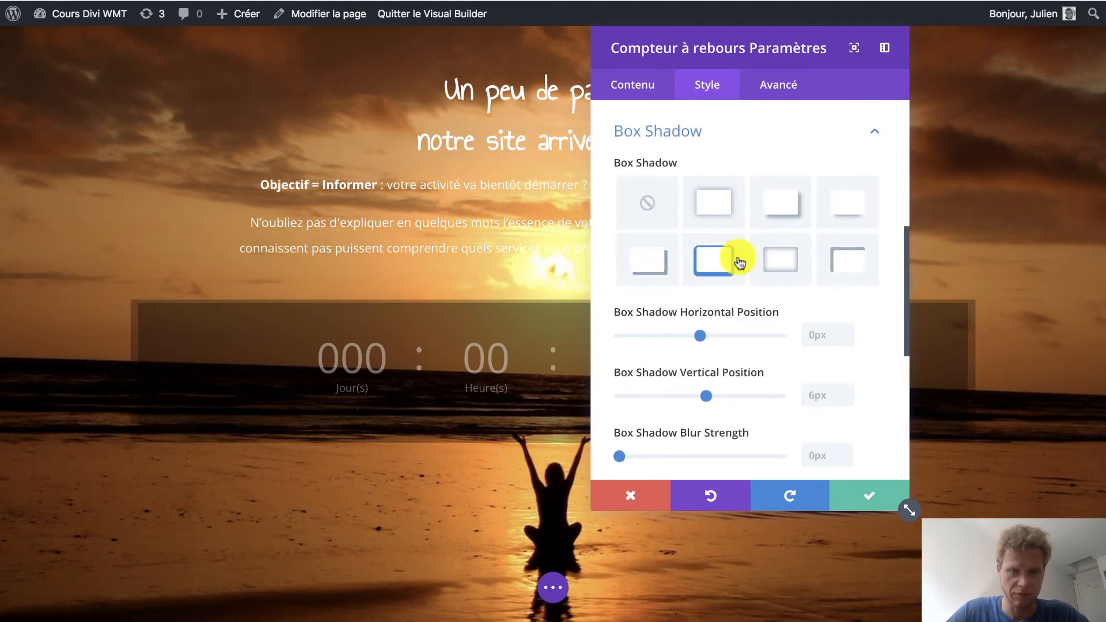
Remove the countdown module's box shadow and round all four of its corners to 40px.
{"action": "left_click", "coordinate": [641, 200]}
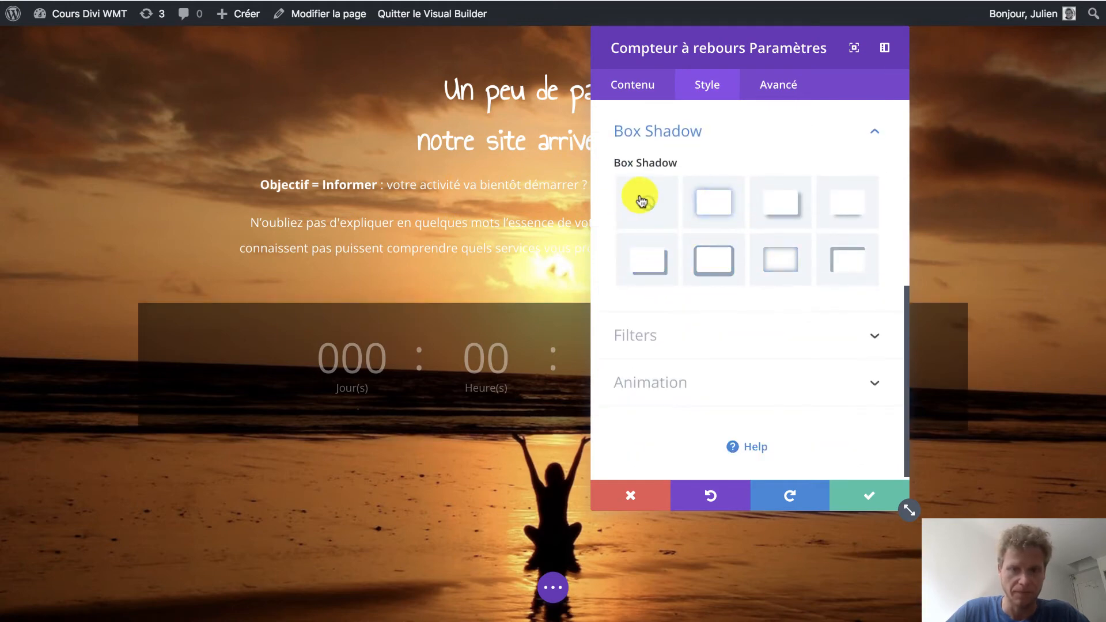
{"action": "scroll", "coordinate": [641, 201], "scroll_direction": "up", "scroll_amount": 3}
{"action": "left_click", "coordinate": [641, 162]}
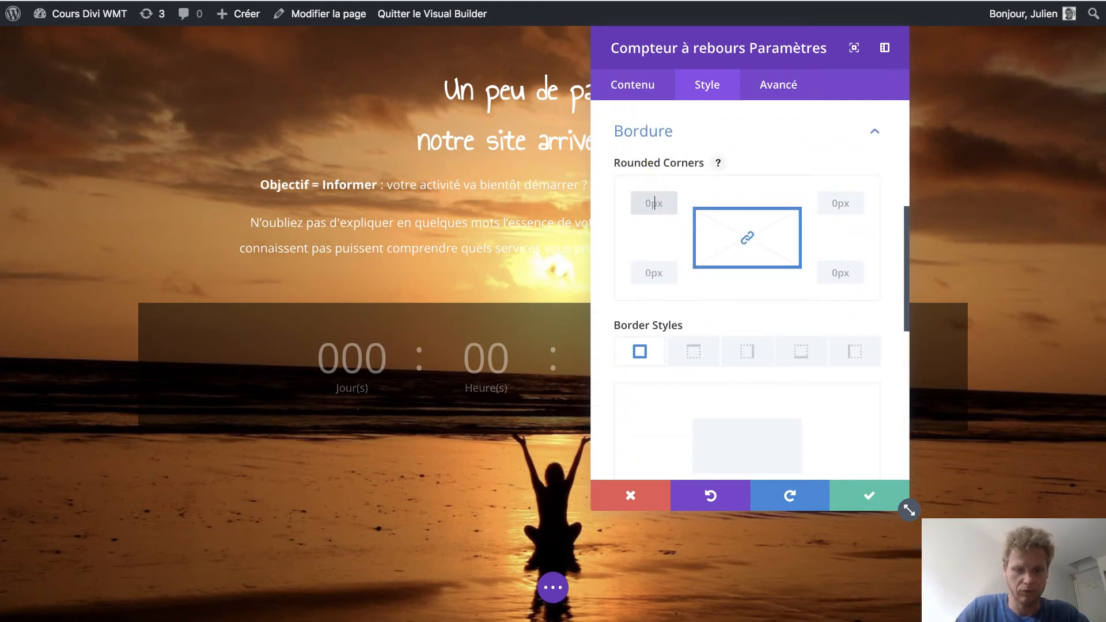
{"action": "key", "text": "Tab"}
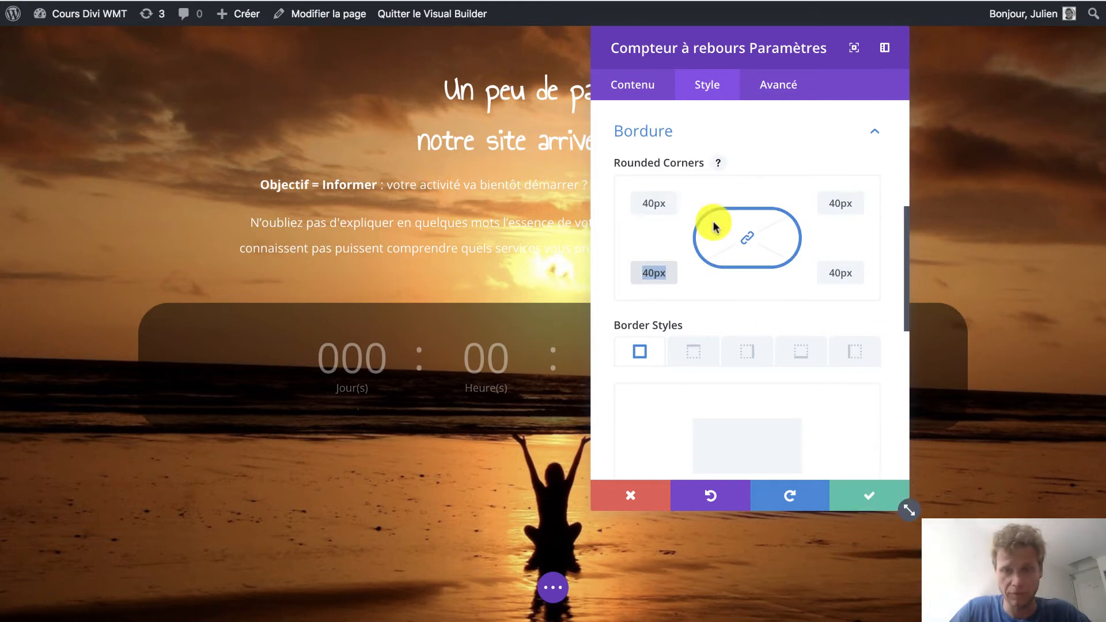
Set the countdown module's title to "Notre site arrive bientôt".
{"action": "left_click", "coordinate": [635, 86]}
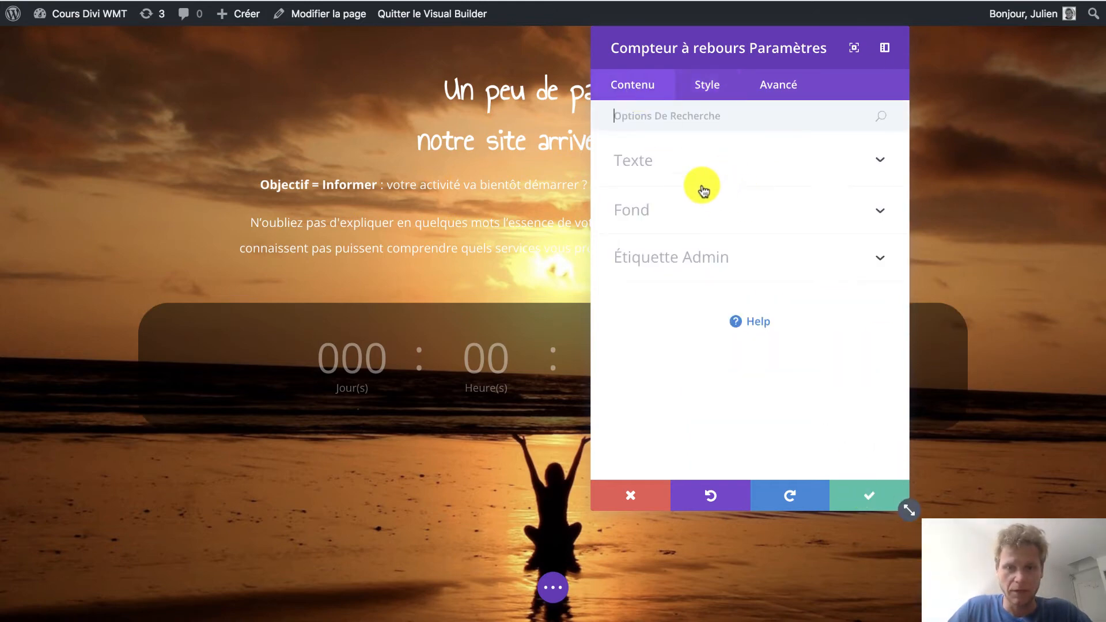
{"action": "left_click", "coordinate": [672, 161]}
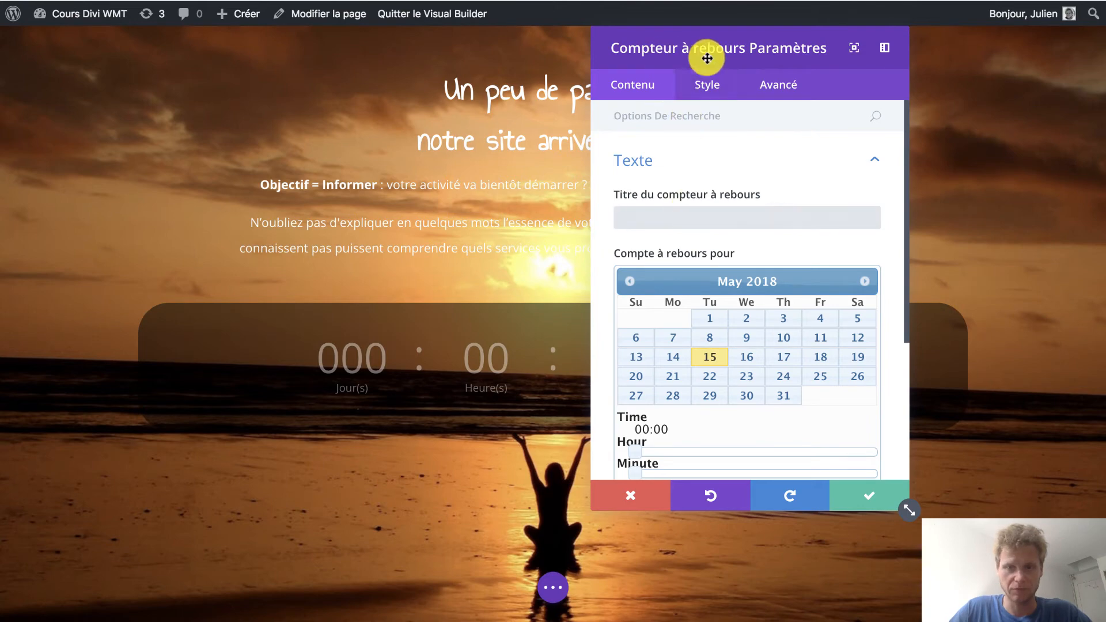
{"action": "left_click_drag", "start_coordinate": [706, 54], "coordinate": [909, 65]}
{"action": "key", "text": "o"}
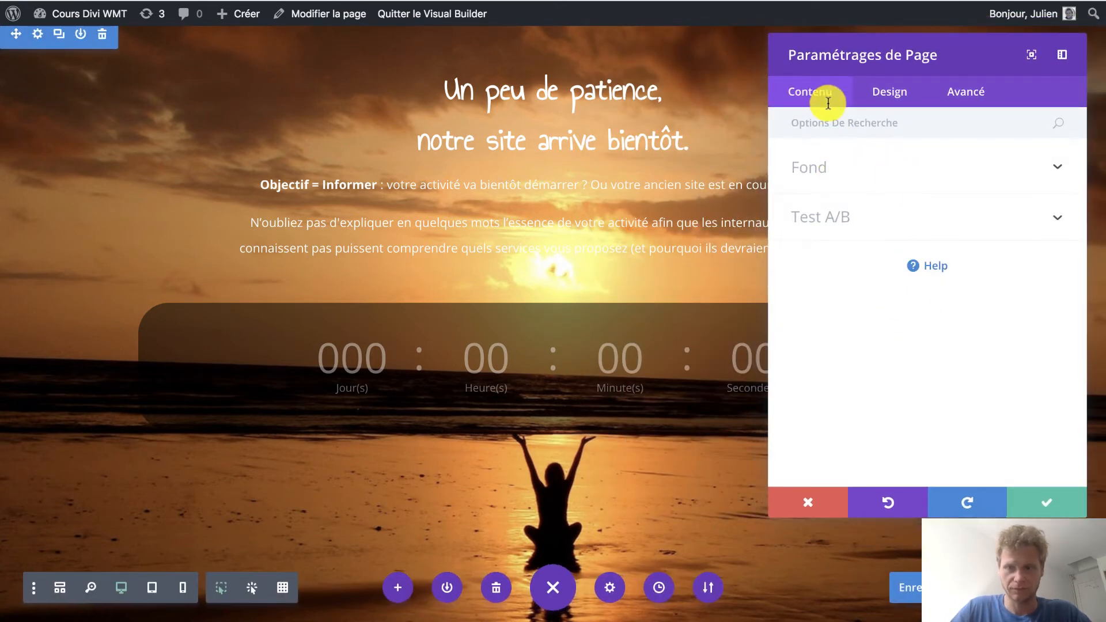
{"action": "left_click", "coordinate": [1038, 508]}
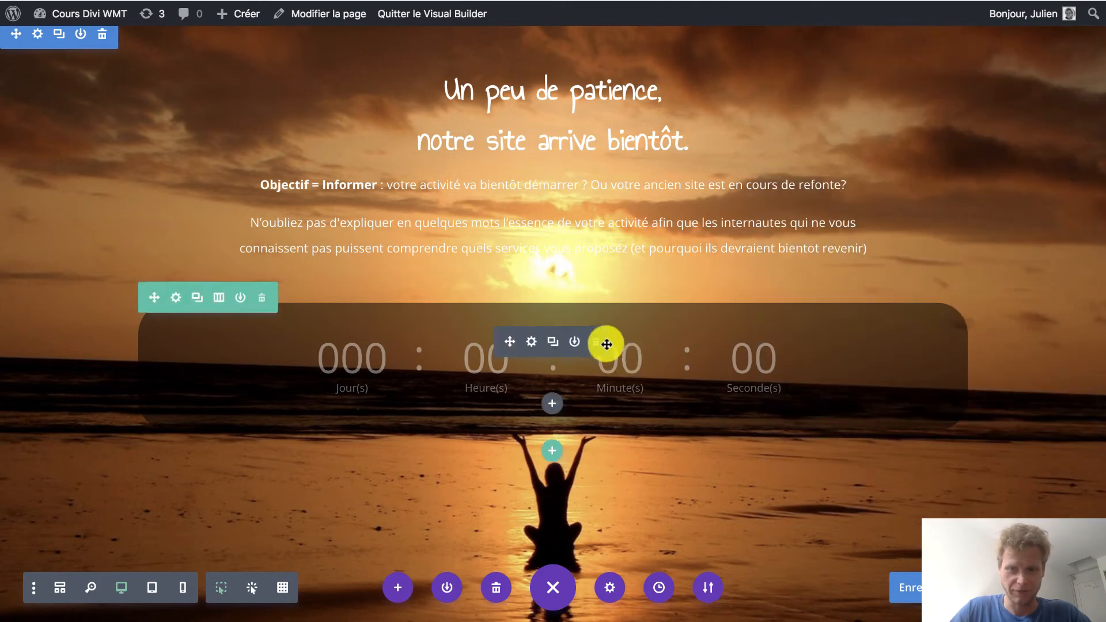
{"action": "left_click", "coordinate": [531, 341]}
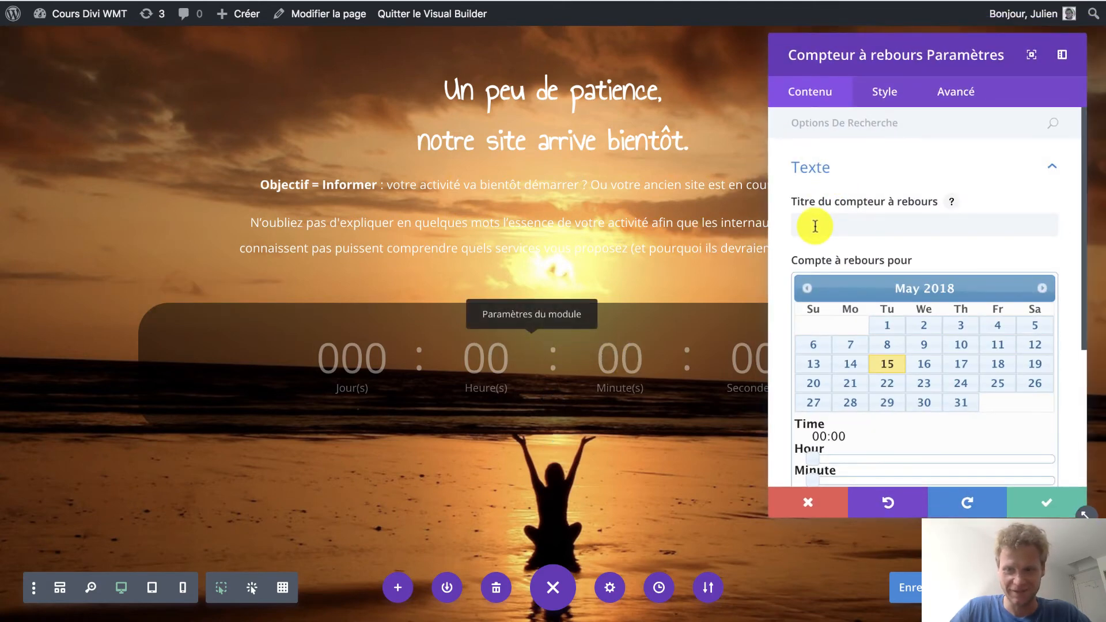
{"action": "left_click", "coordinate": [814, 225]}
{"action": "type", "text": "Notre site ar"}
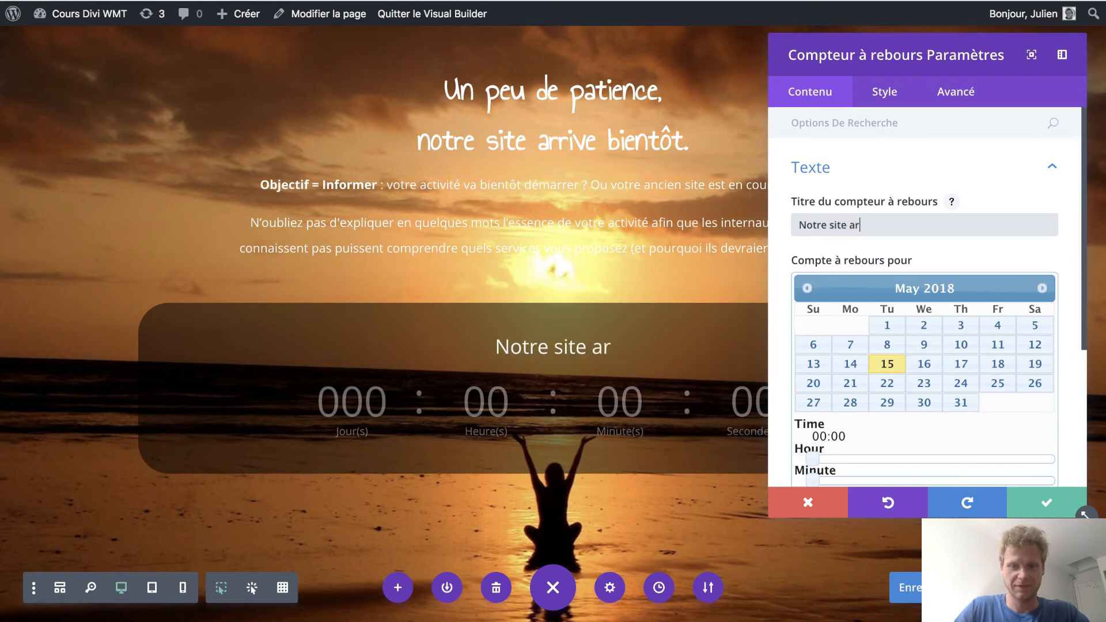
{"action": "type", "text": "rive bien"}
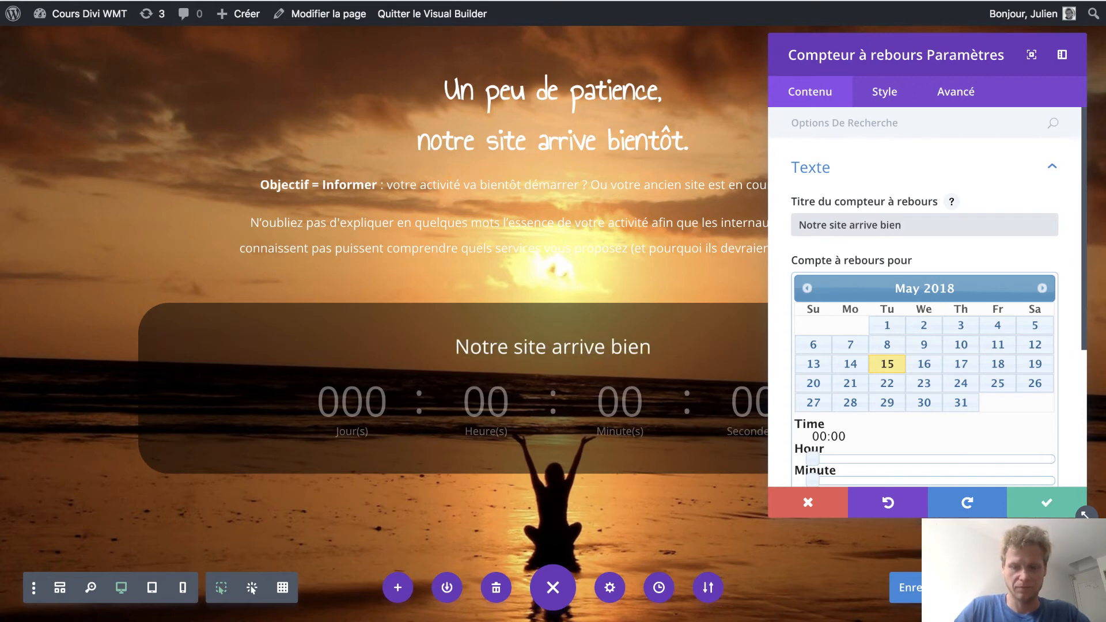
{"action": "type", "text": "tôt"}
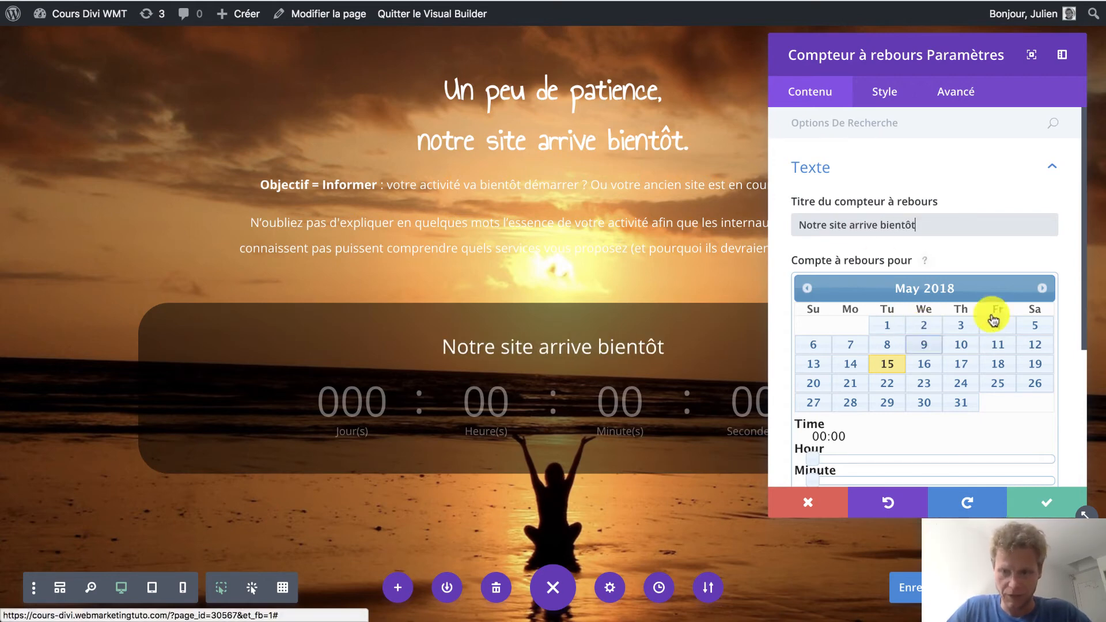
Set the countdown's target date to 1 September 2018 and save the module settings.
{"action": "left_click", "coordinate": [1044, 293]}
{"action": "left_click", "coordinate": [1044, 293]}
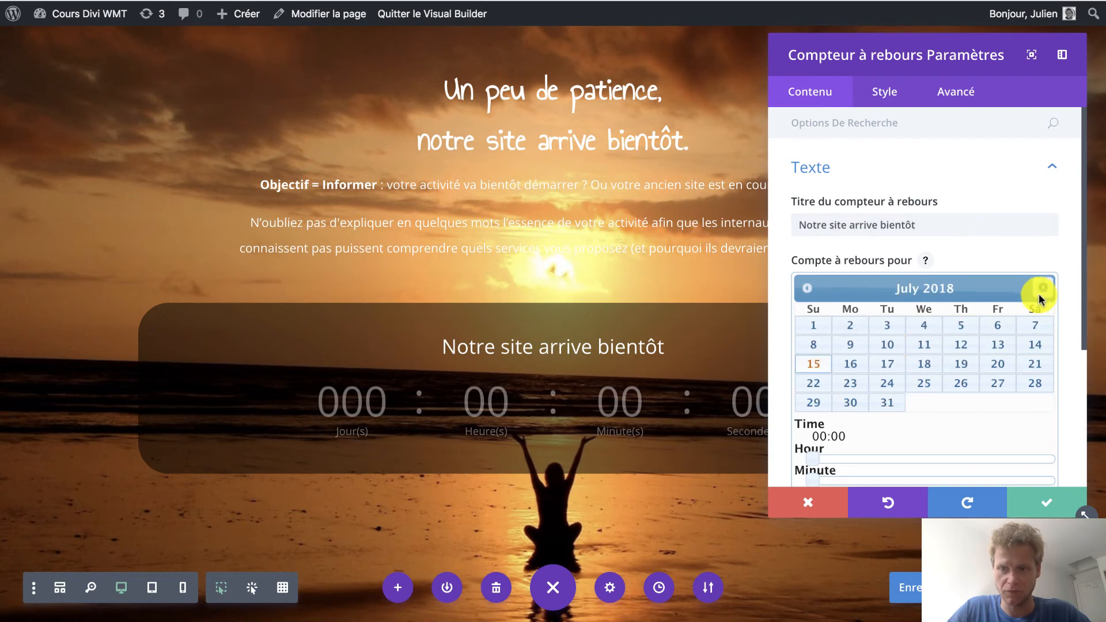
{"action": "left_click", "coordinate": [813, 326]}
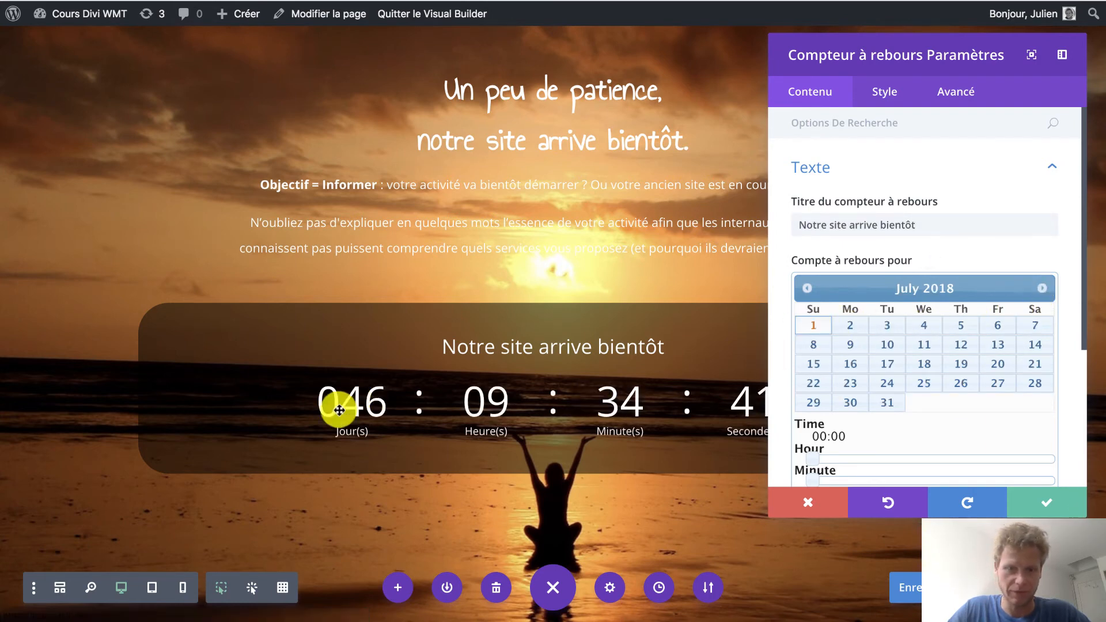
{"action": "left_click", "coordinate": [1044, 286]}
{"action": "left_click", "coordinate": [1044, 286]}
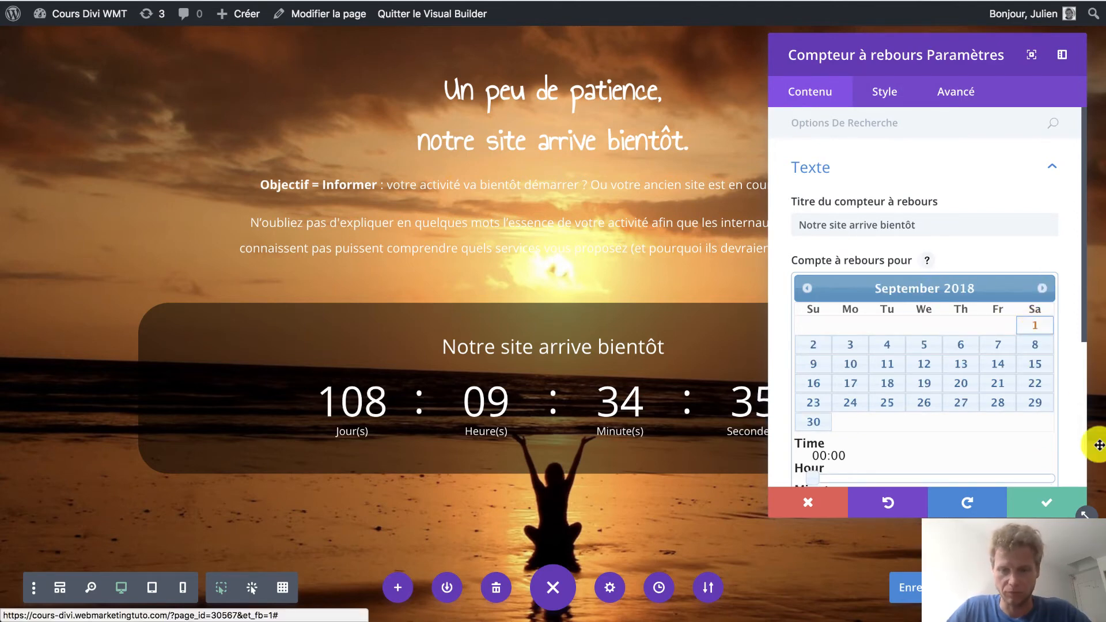
{"action": "left_click", "coordinate": [1045, 505]}
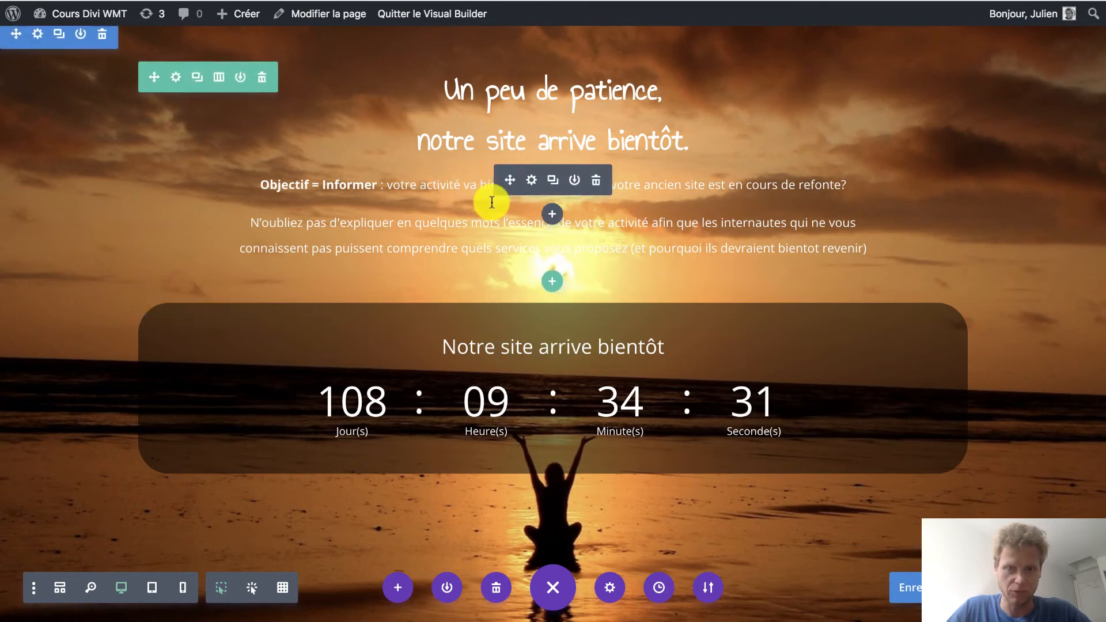
Set the section's background colour to semi-transparent black, rgba(0,0,0,0.39).
{"action": "left_click", "coordinate": [37, 41]}
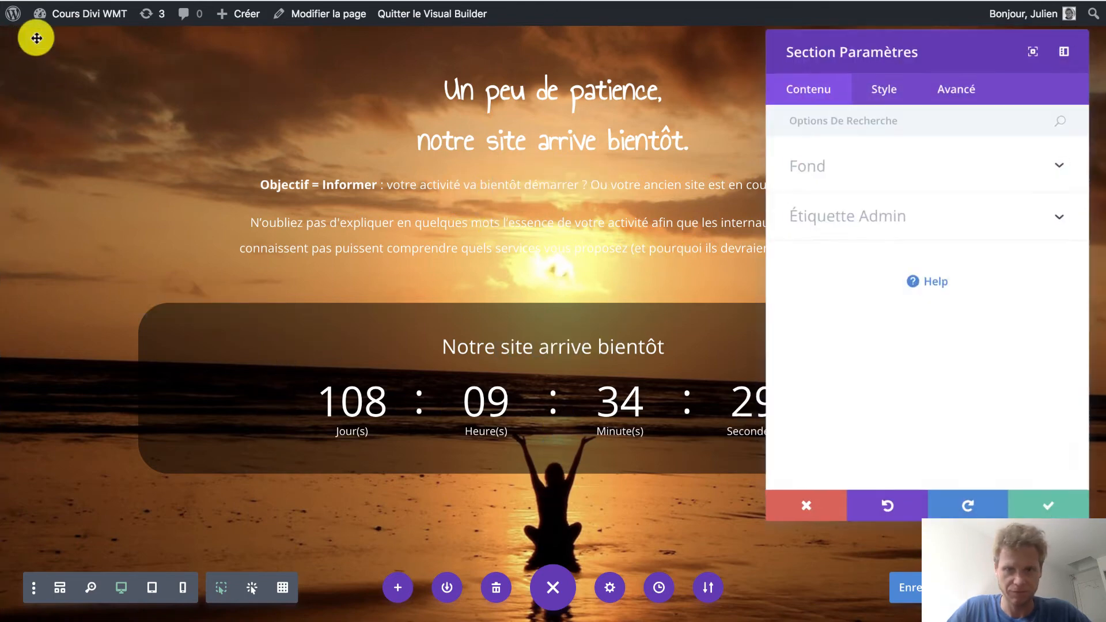
{"action": "left_click", "coordinate": [809, 172]}
{"action": "left_click", "coordinate": [832, 218]}
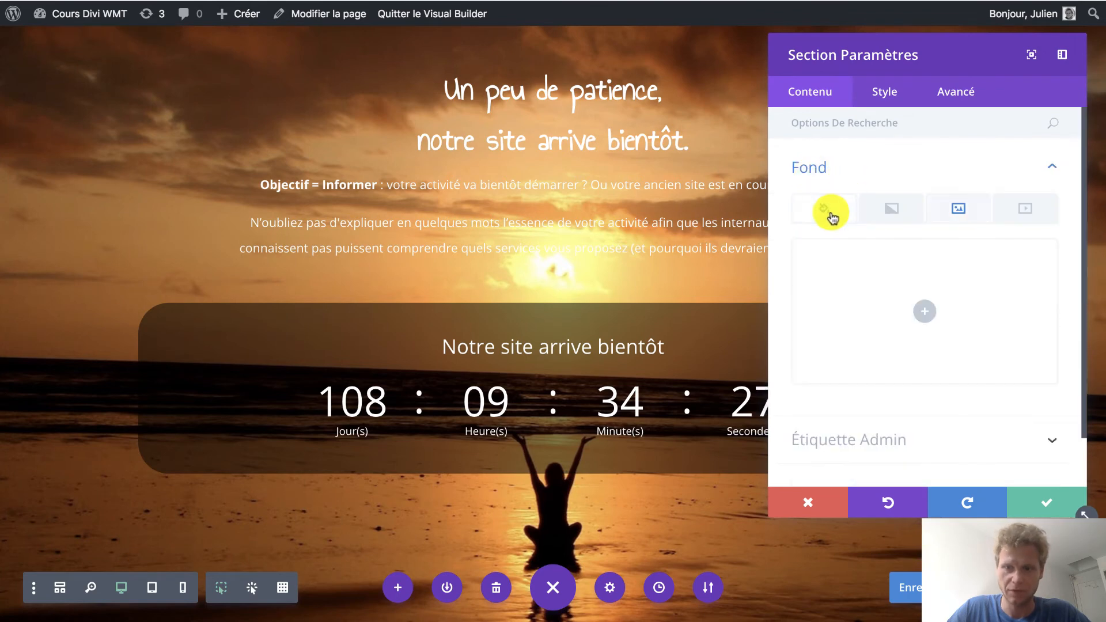
{"action": "left_click", "coordinate": [923, 309]}
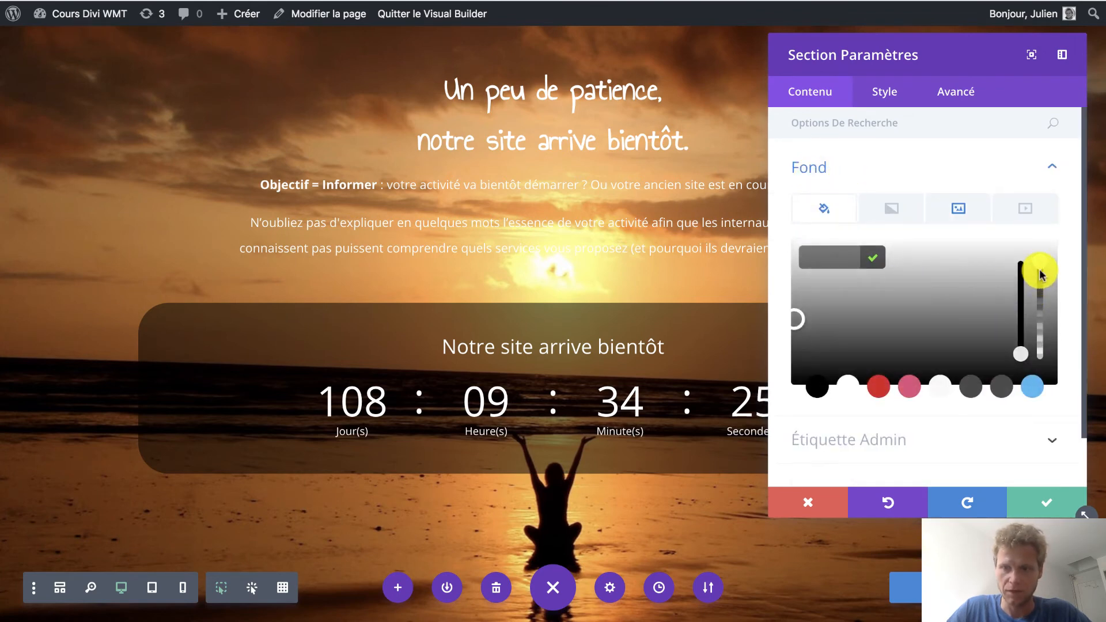
{"action": "left_click", "coordinate": [1040, 270]}
{"action": "left_click", "coordinate": [1018, 325]}
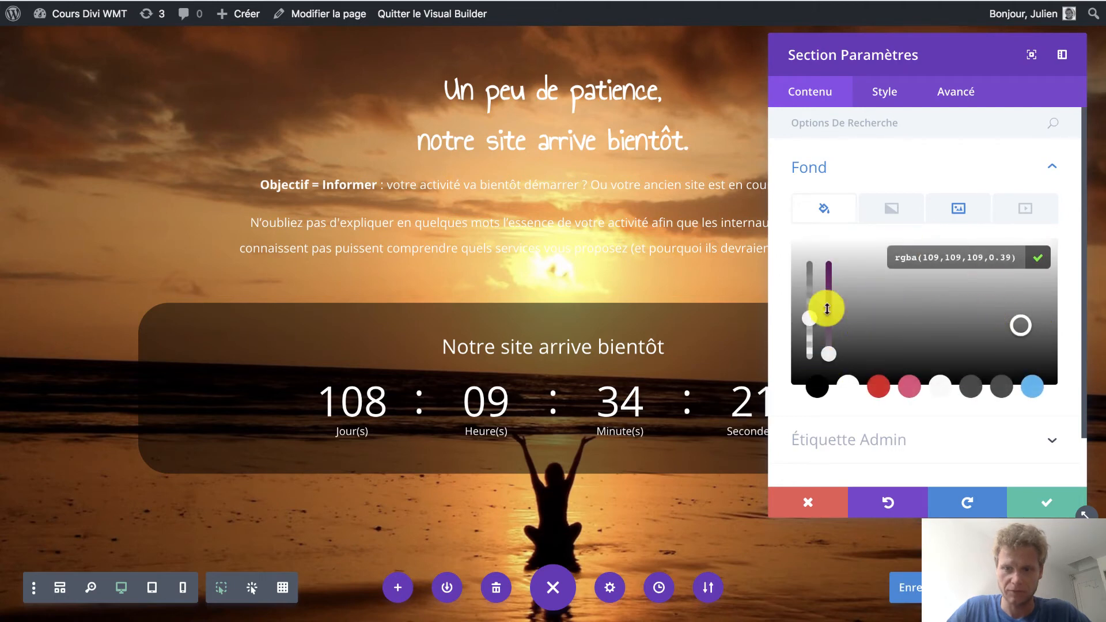
{"action": "left_click", "coordinate": [809, 380]}
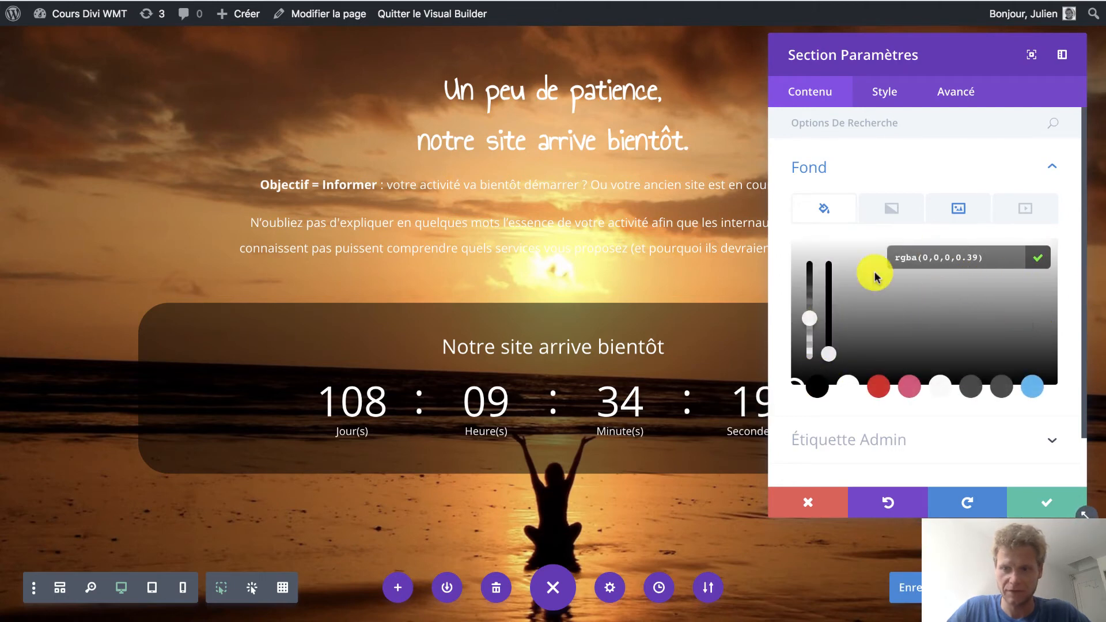
Set the blend mode of the section's background image to Multiplié.
{"action": "left_click", "coordinate": [958, 209]}
{"action": "scroll", "coordinate": [901, 383], "scroll_direction": "down", "scroll_amount": 5}
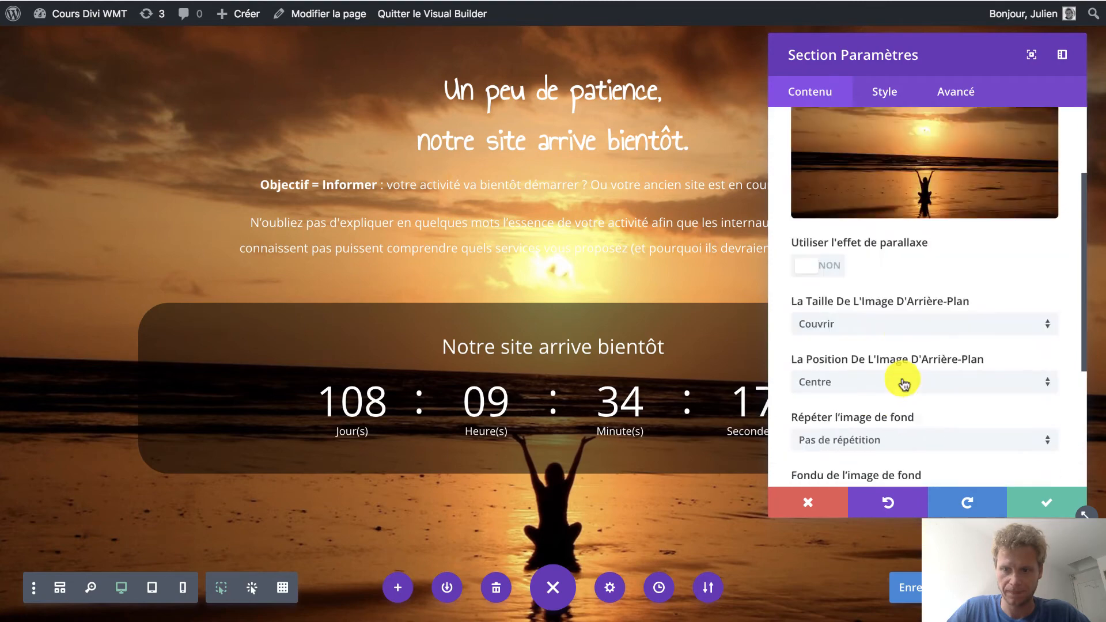
{"action": "left_click", "coordinate": [862, 318]}
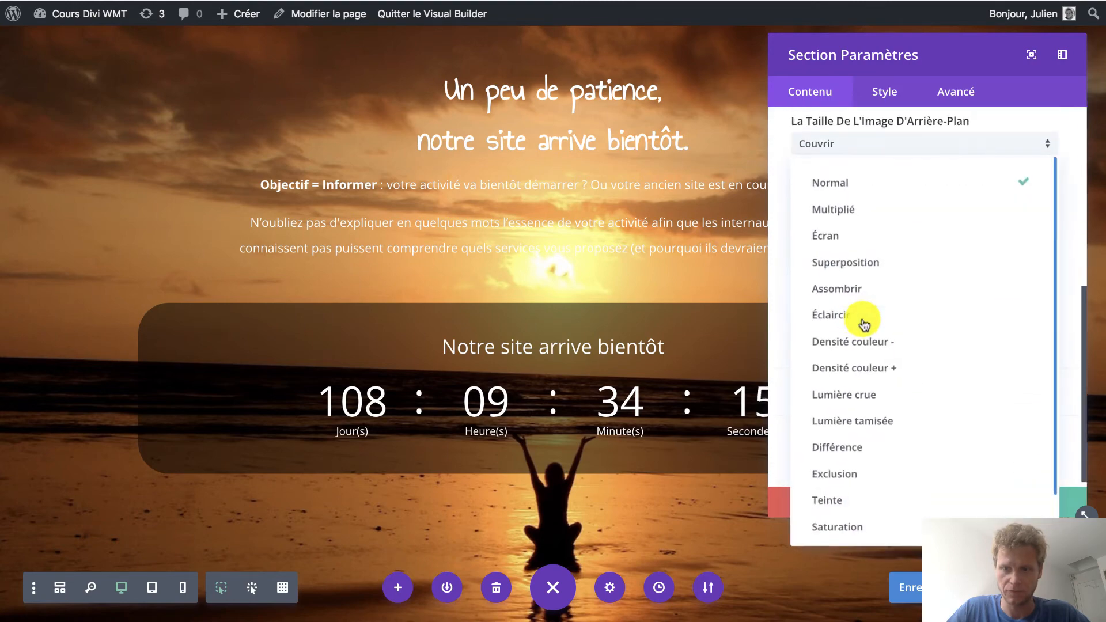
{"action": "left_click", "coordinate": [846, 212]}
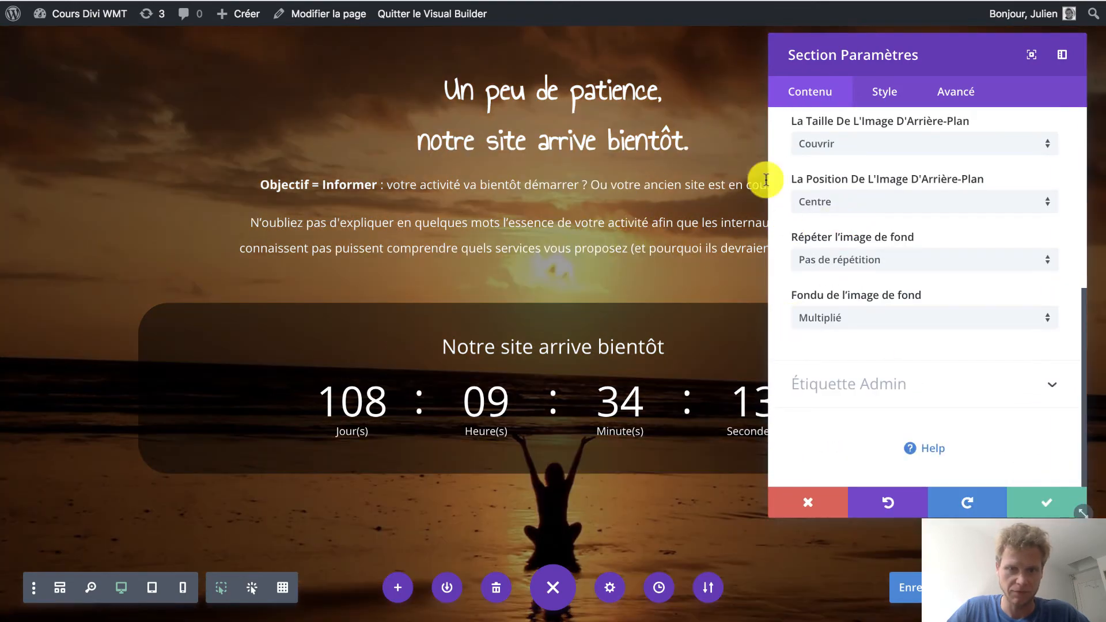
Lighten the section's black background colour to rgba(0,0,0,0.23) and save the section settings.
{"action": "scroll", "coordinate": [863, 241], "scroll_direction": "up", "scroll_amount": 4}
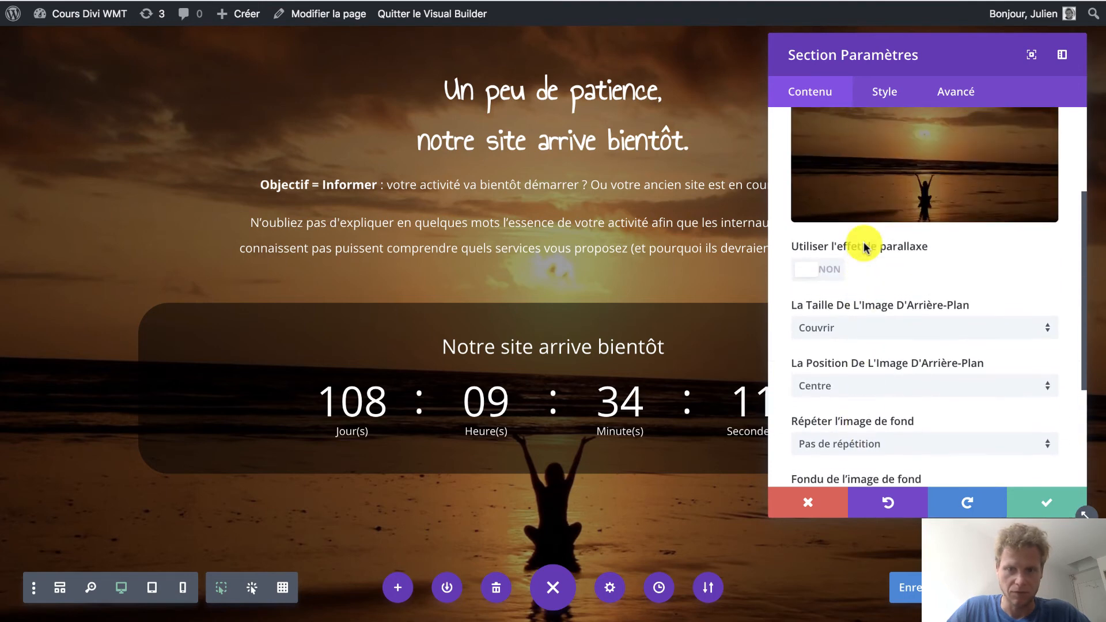
{"action": "scroll", "coordinate": [829, 172], "scroll_direction": "up", "scroll_amount": 2}
{"action": "left_click", "coordinate": [830, 155]}
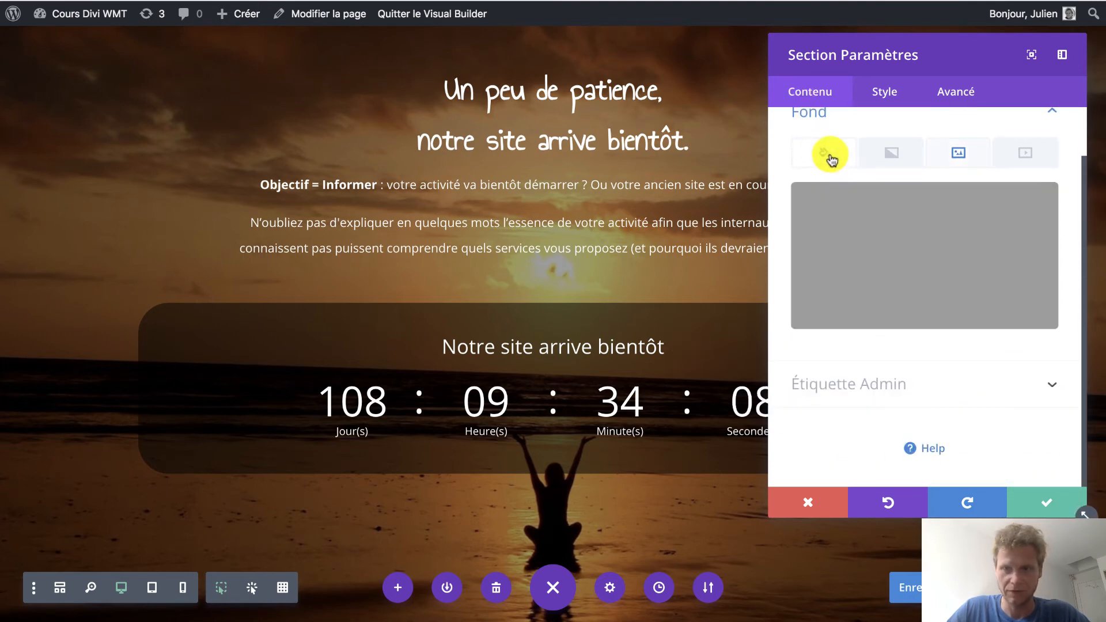
{"action": "left_click", "coordinate": [862, 217]}
{"action": "left_click", "coordinate": [1043, 264]}
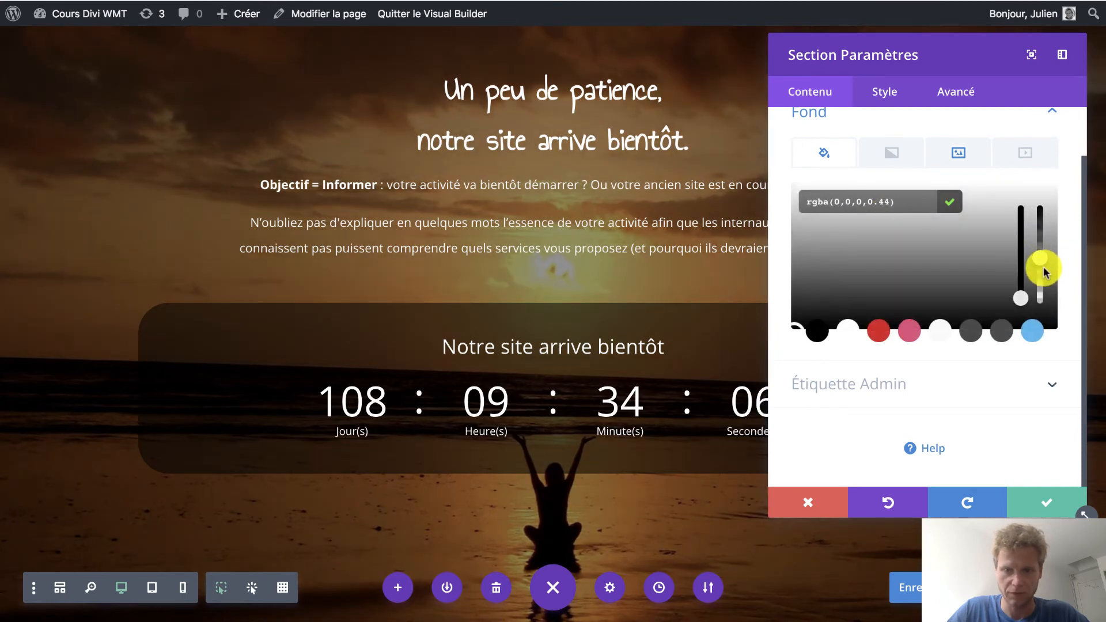
{"action": "left_click_drag", "start_coordinate": [1042, 286], "coordinate": [1043, 291]}
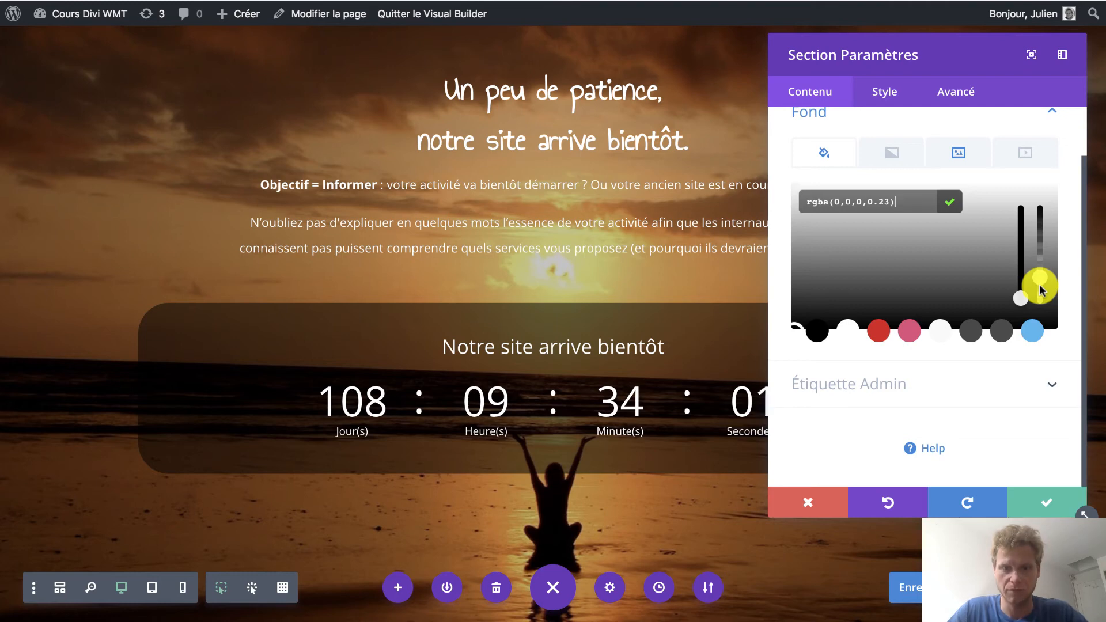
{"action": "left_click", "coordinate": [1043, 507]}
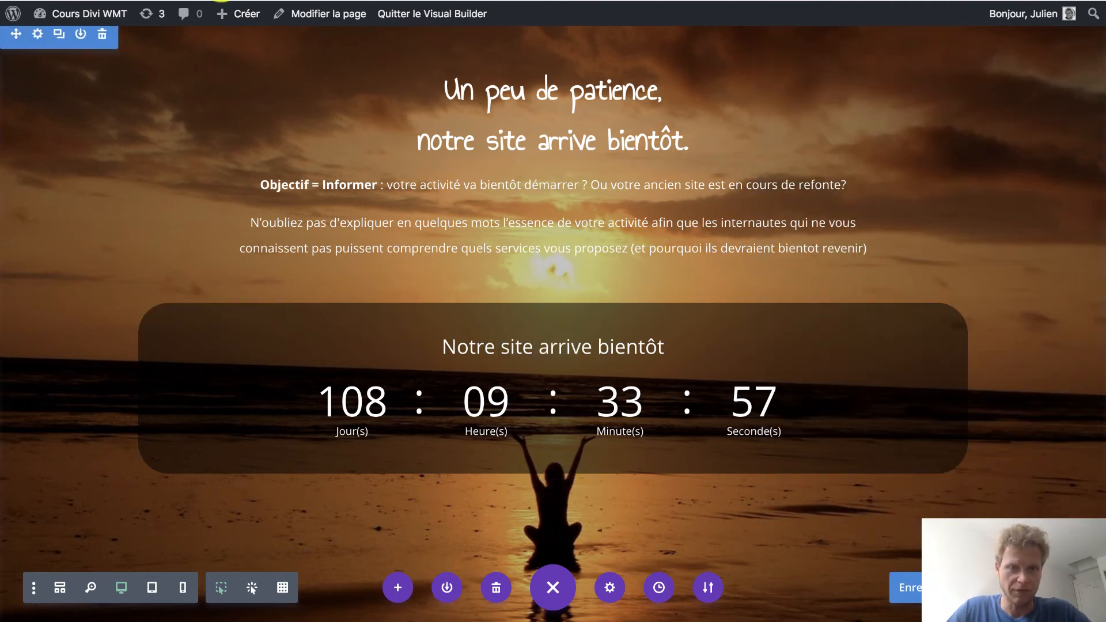
Copy the line "© Web Marketing Tuto 2018" from the text module on the example page, leaving that module unchanged.
{"action": "left_click", "coordinate": [222, 1]}
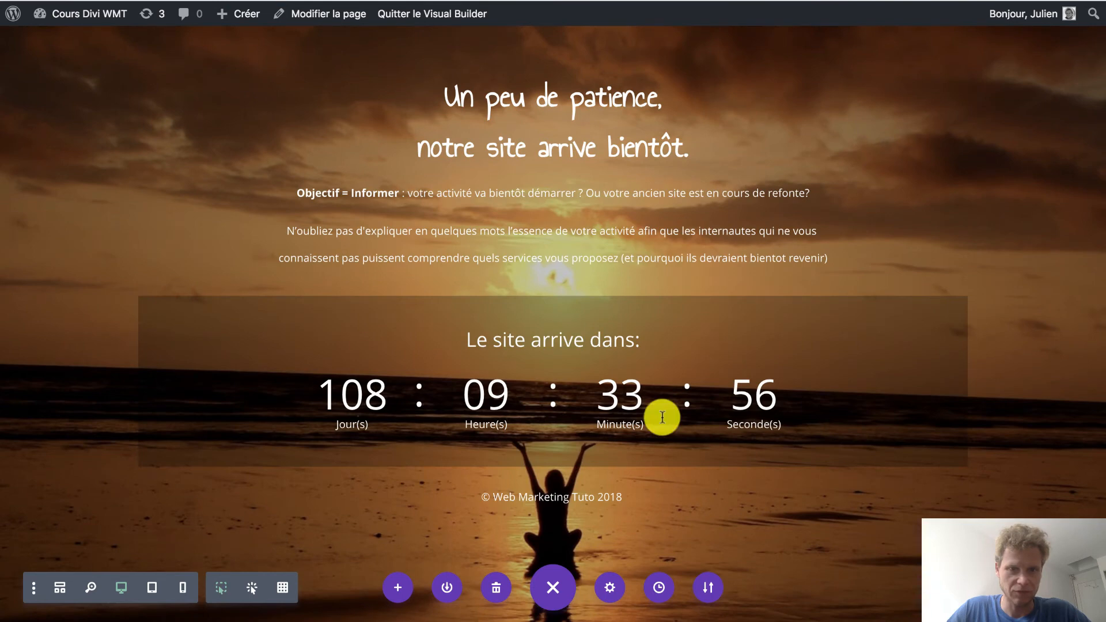
{"action": "left_click", "coordinate": [530, 495]}
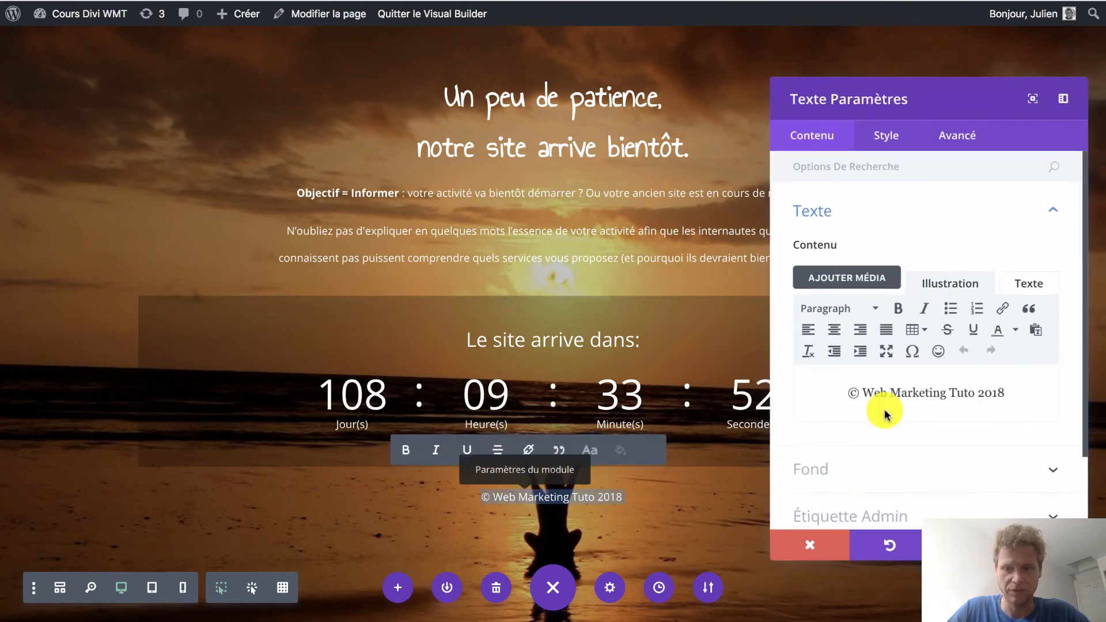
{"action": "triple_click", "coordinate": [884, 401]}
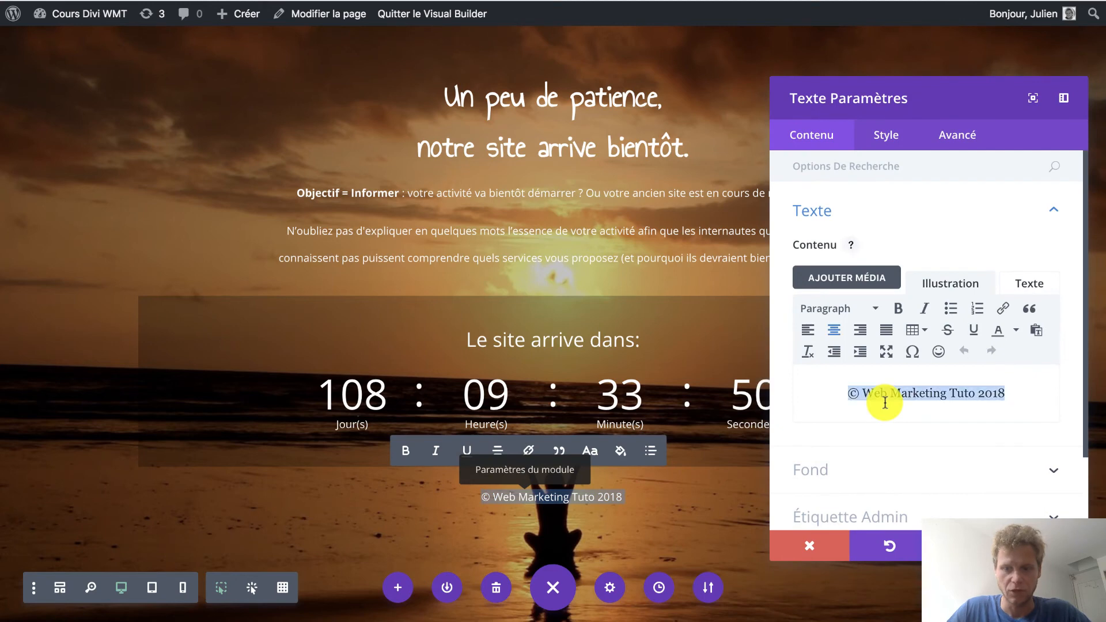
{"action": "left_click", "coordinate": [810, 545]}
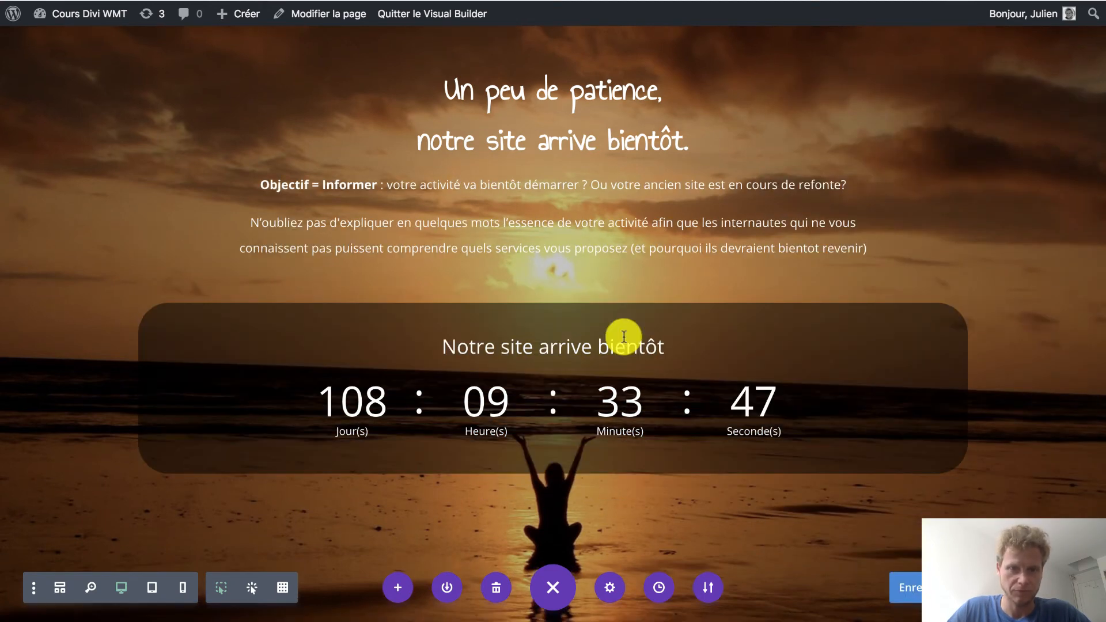
Insert a single-column row below the countdown row, add a Texte module and paste in "© Web Marketing Tuto 2018".
{"action": "left_click", "coordinate": [550, 495]}
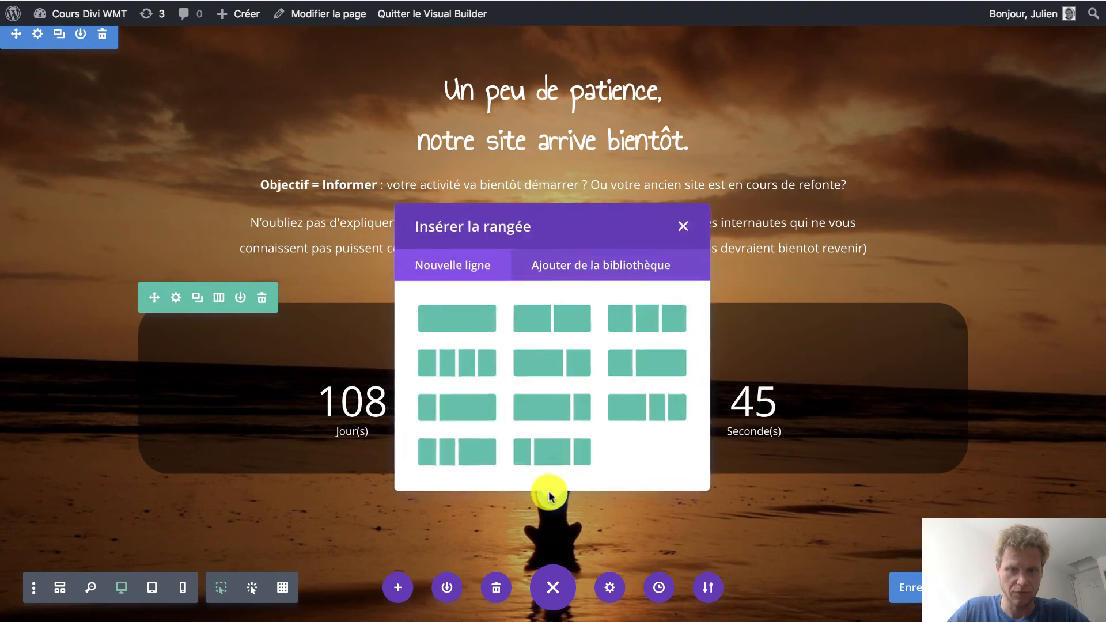
{"action": "left_click", "coordinate": [474, 314]}
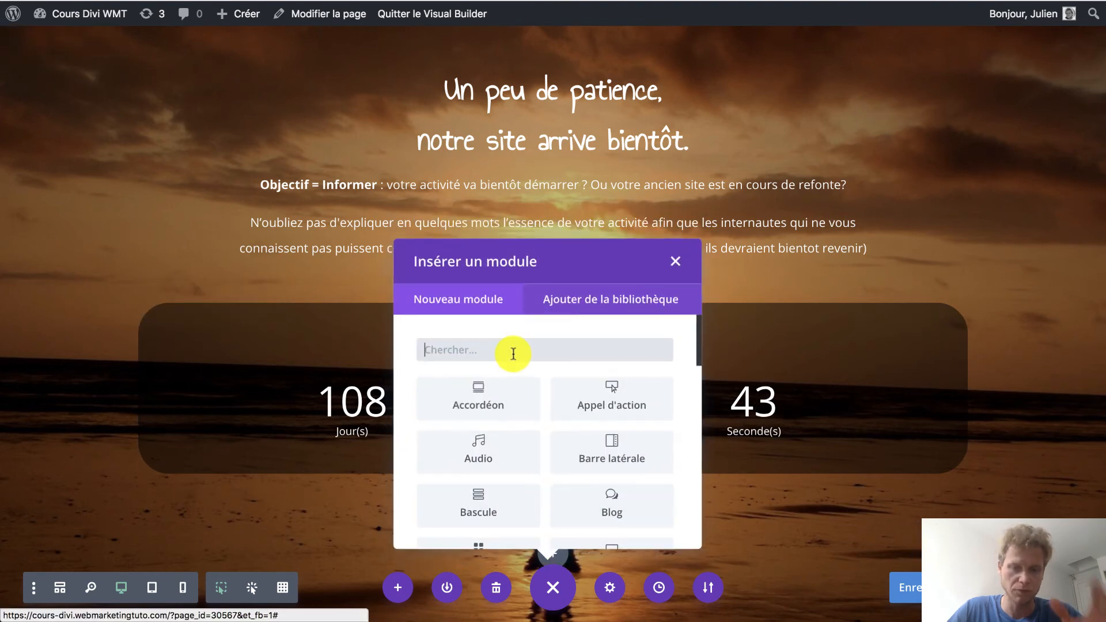
{"action": "type", "text": "tex"}
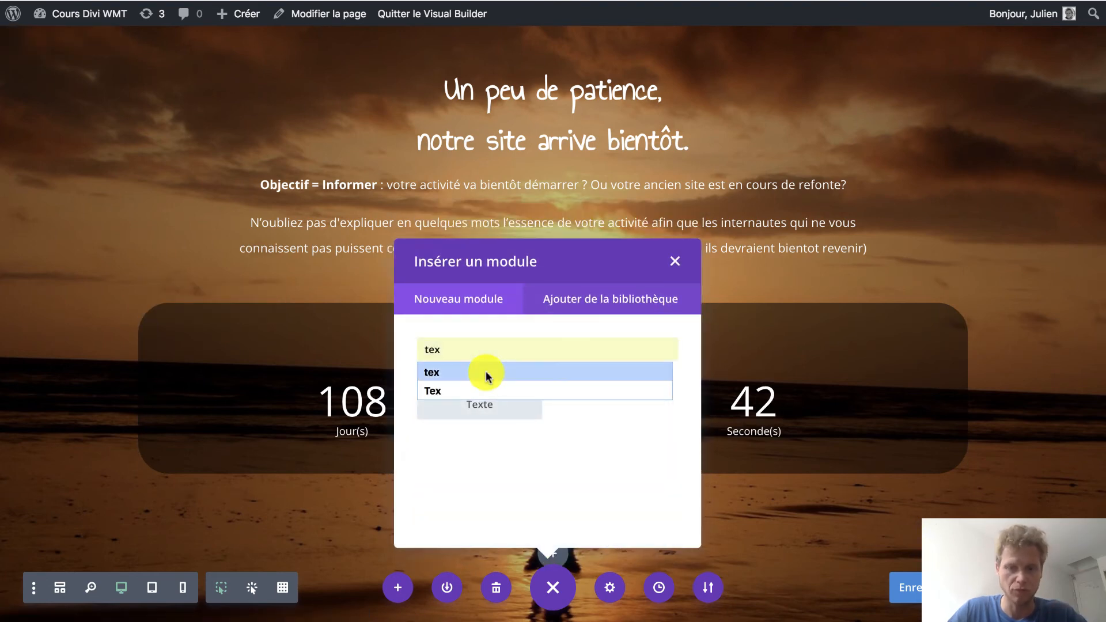
{"action": "left_click", "coordinate": [489, 411]}
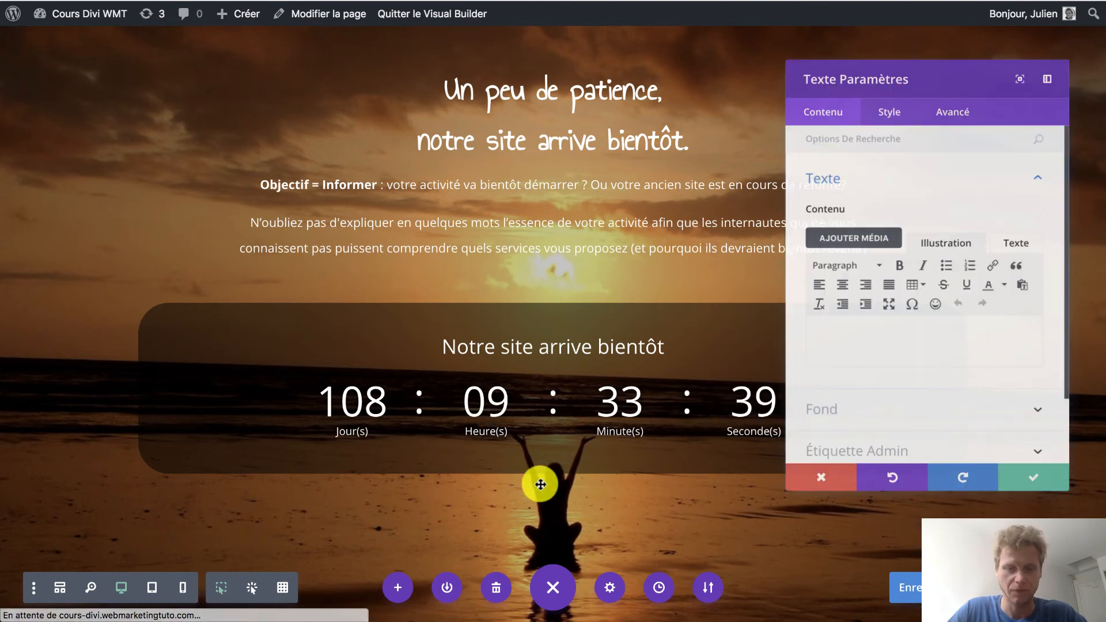
{"action": "left_click", "coordinate": [874, 351]}
{"action": "type", "text": "© Web Marketing Tuto 2018"}
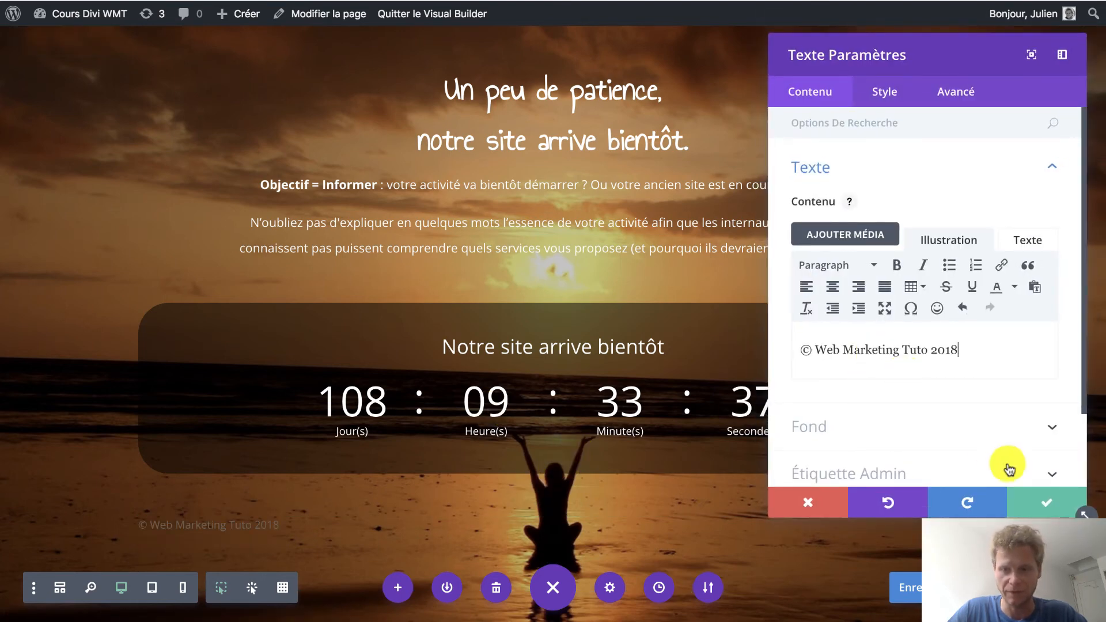
Set the copyright module's text colour to Clair, centre its text and save the module settings.
{"action": "left_click", "coordinate": [872, 86]}
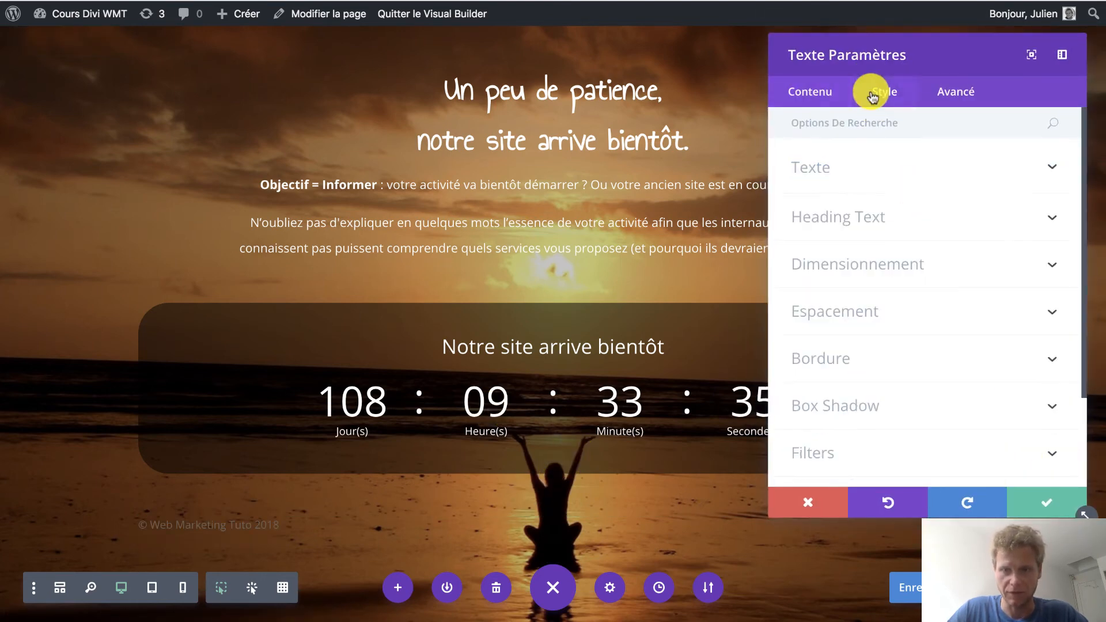
{"action": "left_click", "coordinate": [848, 172]}
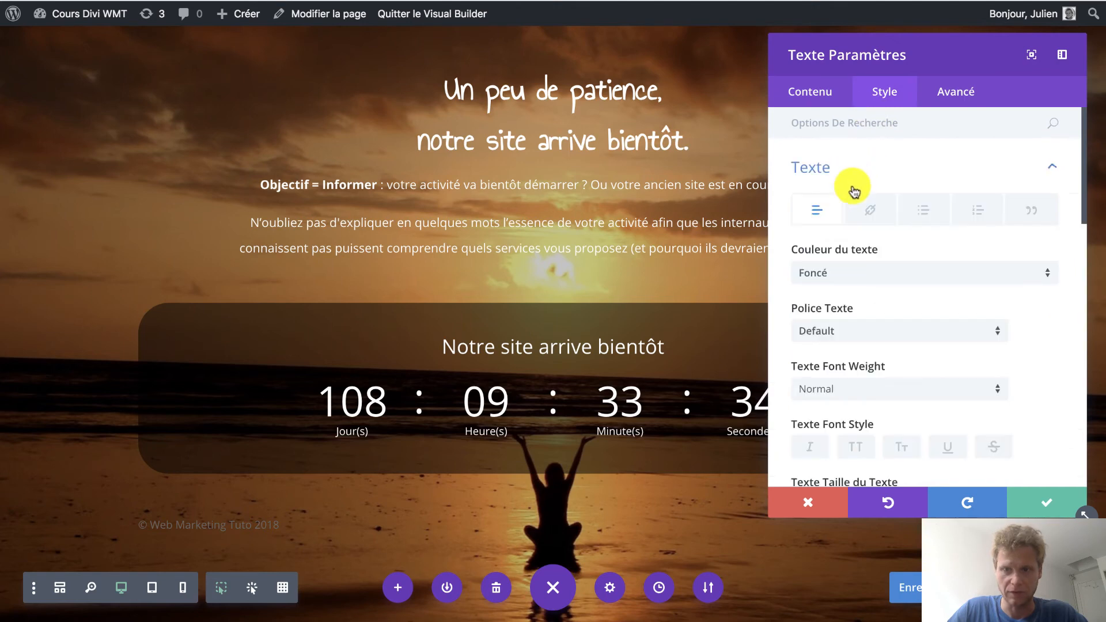
{"action": "left_click", "coordinate": [842, 271]}
{"action": "left_click", "coordinate": [829, 307]}
{"action": "scroll", "coordinate": [831, 314], "scroll_direction": "down", "scroll_amount": 5}
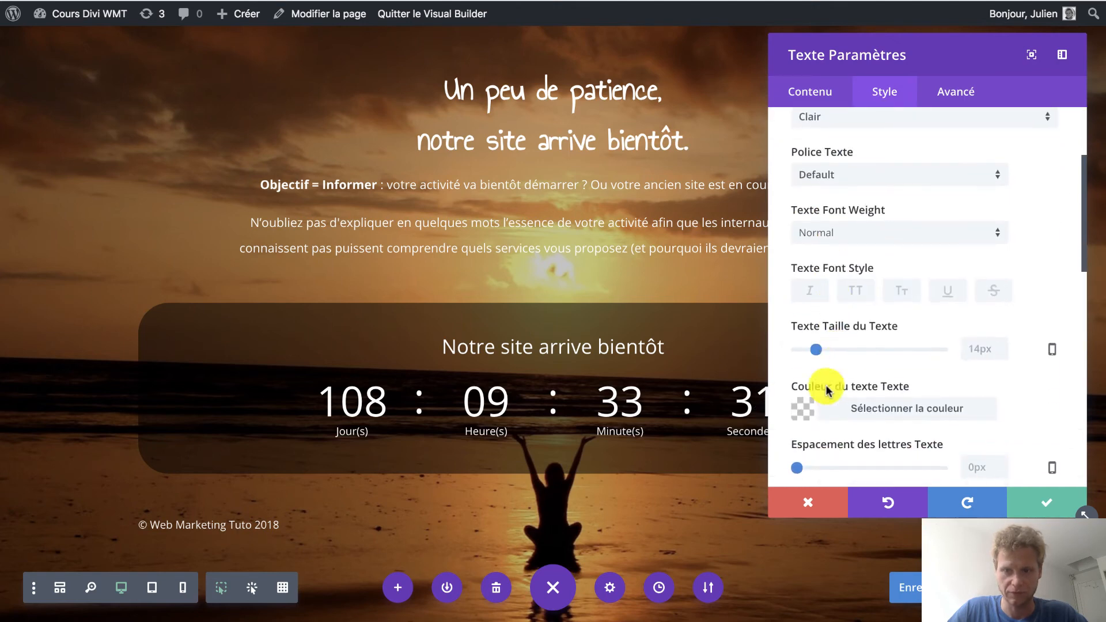
{"action": "scroll", "coordinate": [818, 415], "scroll_direction": "down", "scroll_amount": 4}
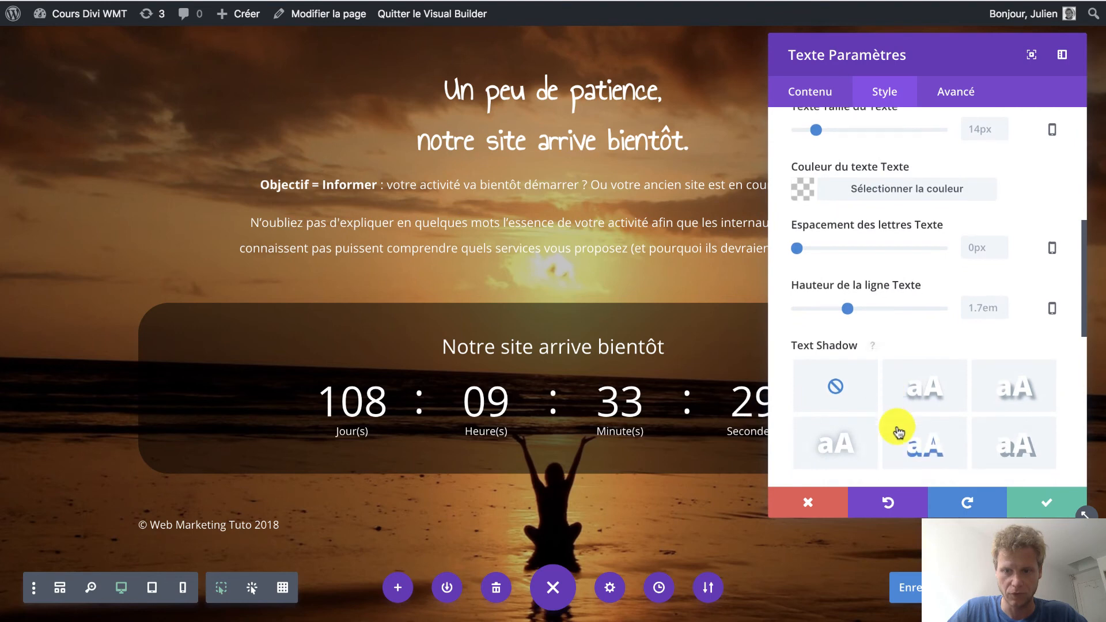
{"action": "scroll", "coordinate": [893, 415], "scroll_direction": "down", "scroll_amount": 3}
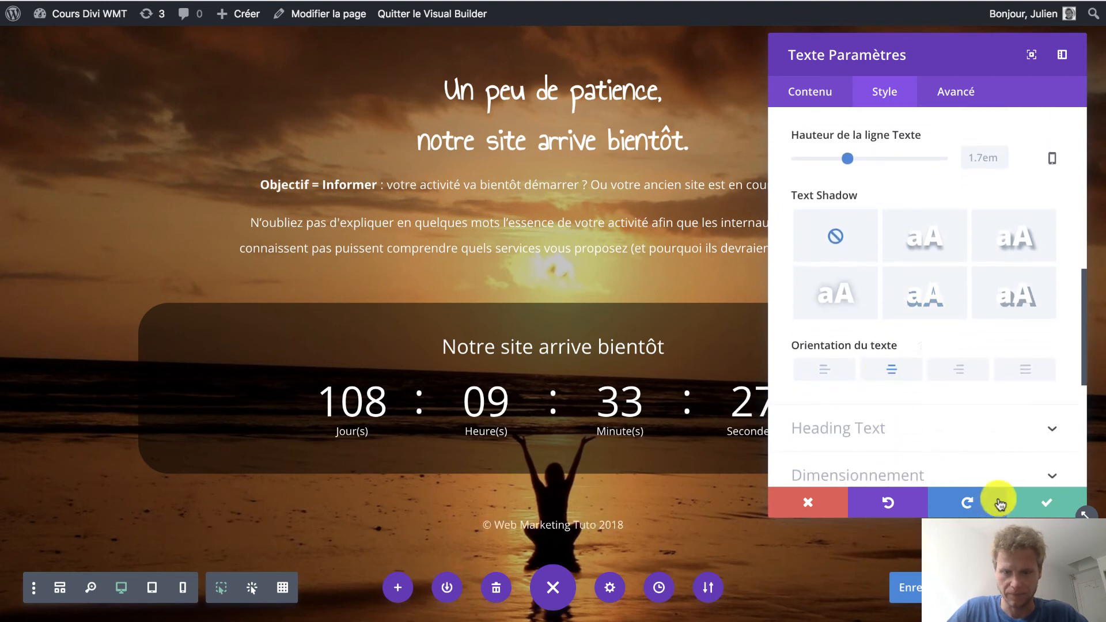
{"action": "left_click", "coordinate": [1029, 502]}
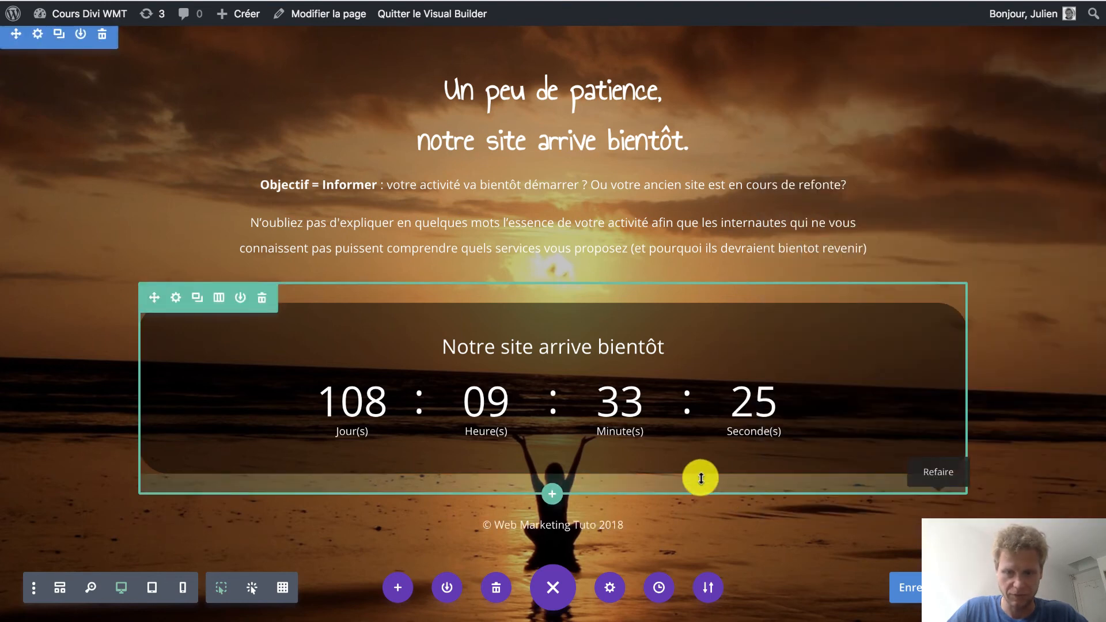
Reduce the bottom padding of the countdown and introduction rows and the top padding of the copyright row.
{"action": "left_click_drag", "start_coordinate": [701, 479], "coordinate": [699, 450]}
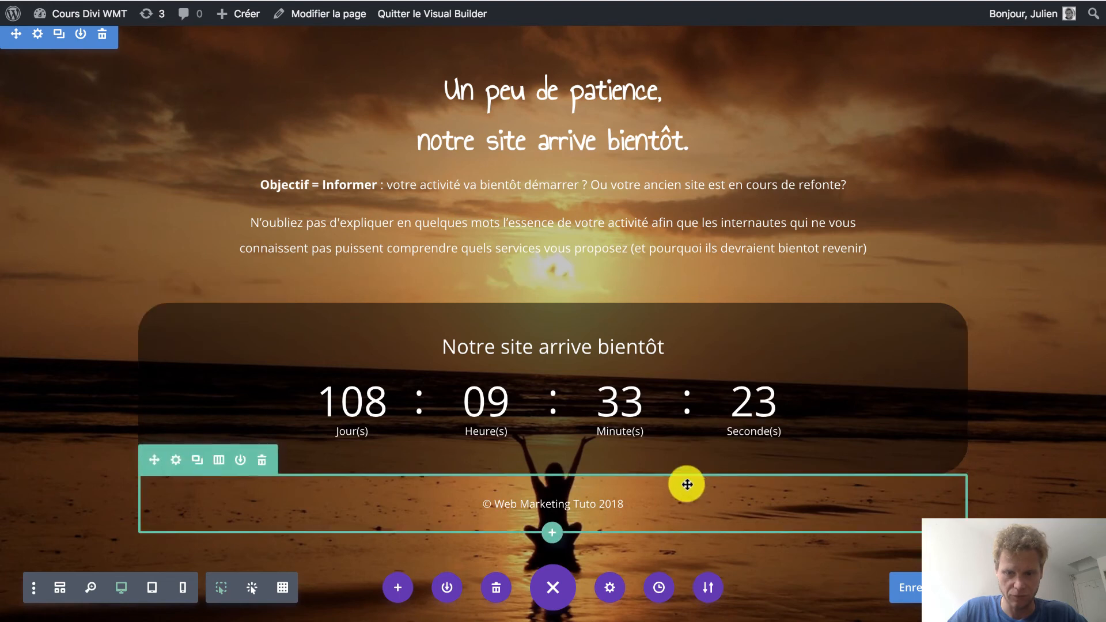
{"action": "left_click_drag", "start_coordinate": [685, 475], "coordinate": [681, 459]}
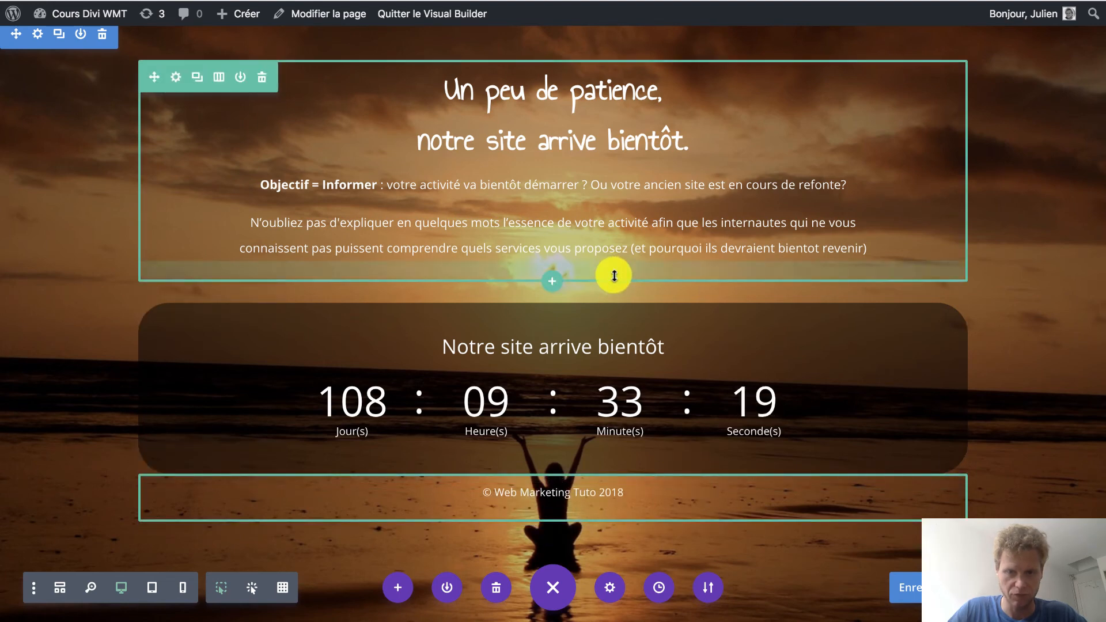
{"action": "left_click_drag", "start_coordinate": [614, 277], "coordinate": [612, 263]}
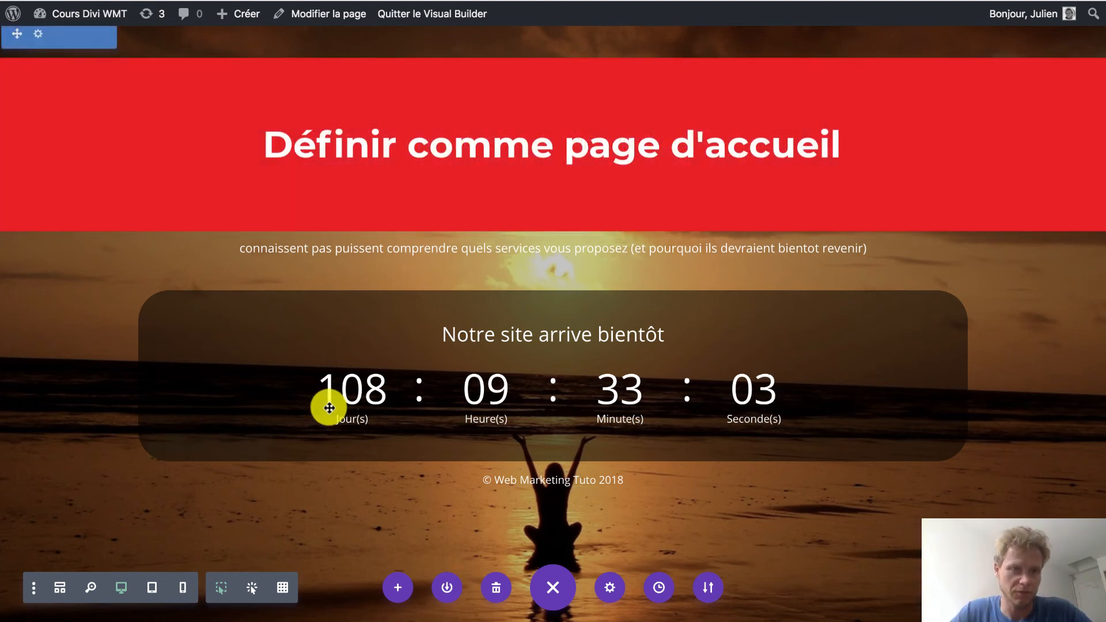
In the WordPress reading settings, set the static home page to "A bientot" and save the changes.
{"action": "left_click", "coordinate": [83, 20]}
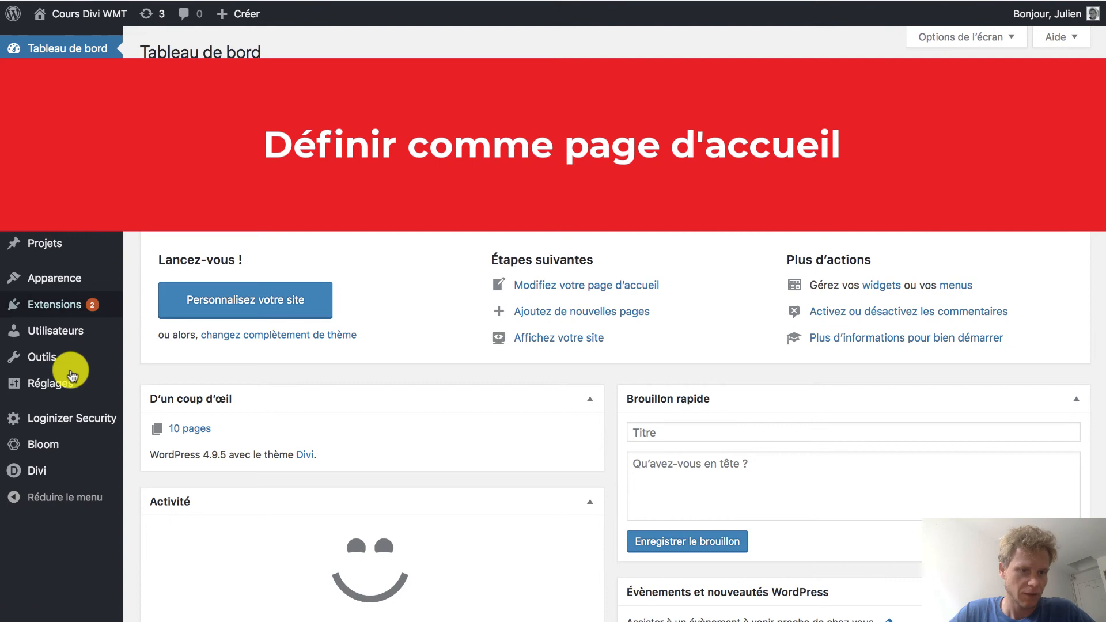
{"action": "mouse_move", "coordinate": [61, 383]}
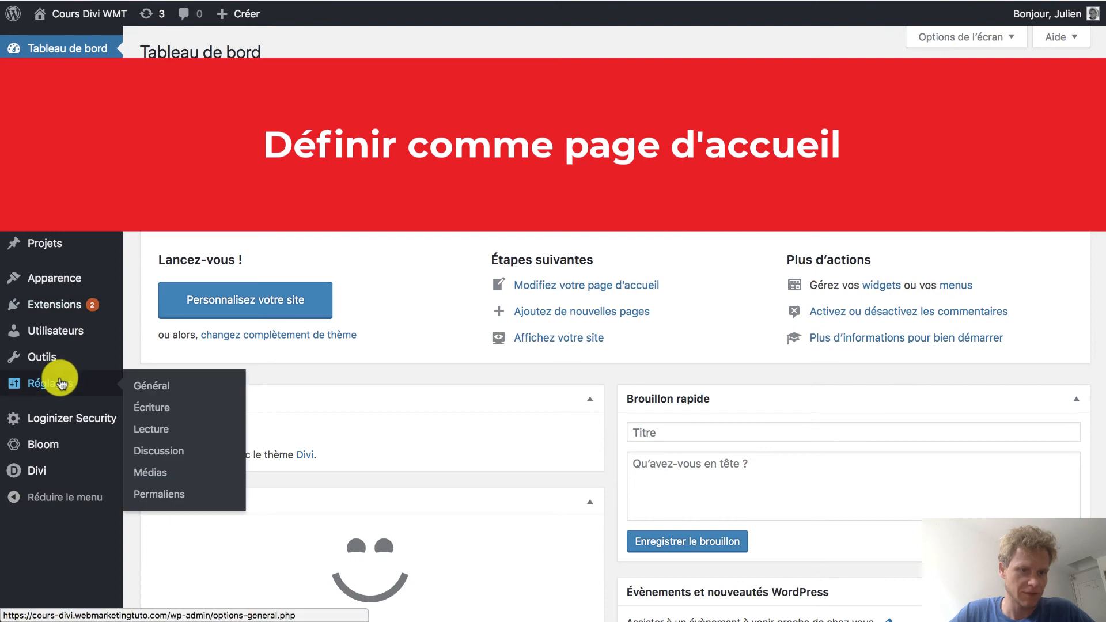
{"action": "left_click", "coordinate": [152, 429]}
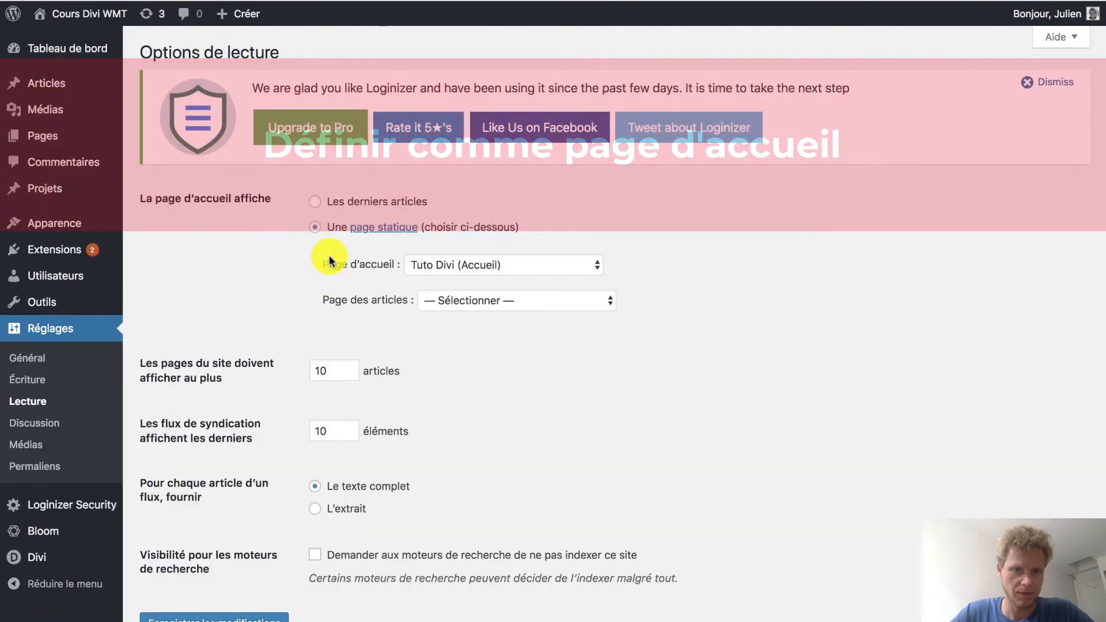
{"action": "left_click", "coordinate": [468, 264]}
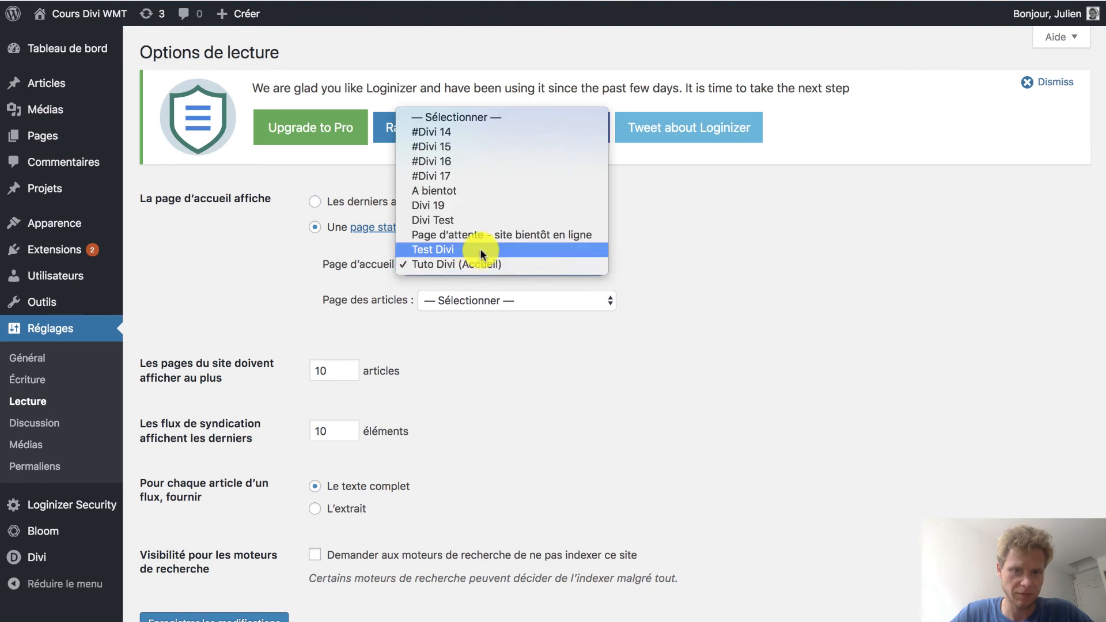
{"action": "left_click", "coordinate": [442, 193]}
{"action": "scroll", "coordinate": [293, 453], "scroll_direction": "down", "scroll_amount": 3}
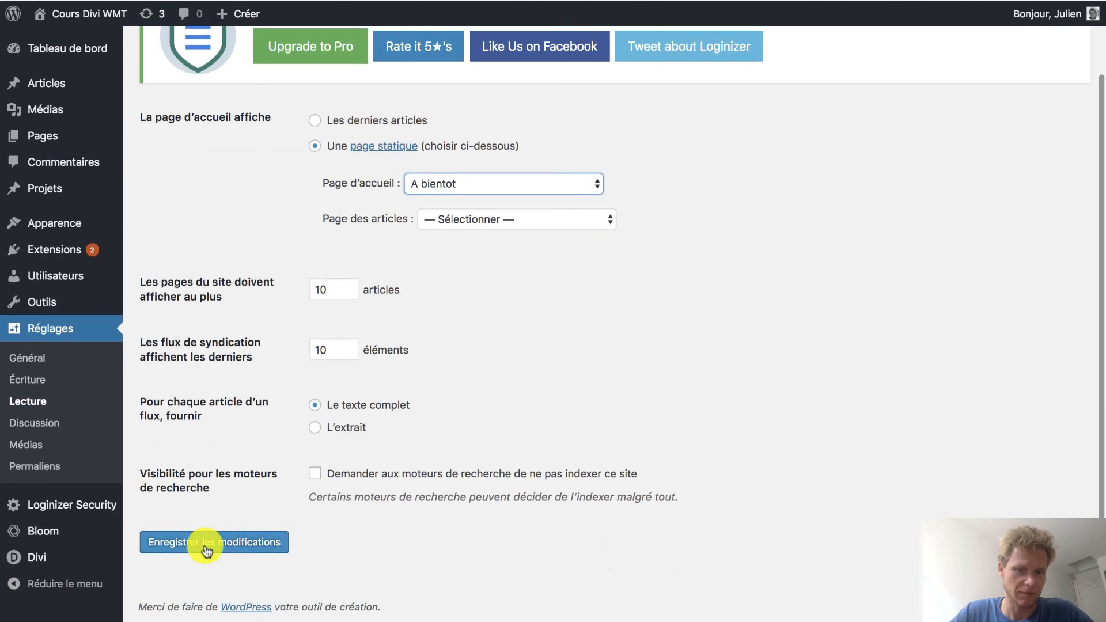
{"action": "left_click", "coordinate": [207, 544]}
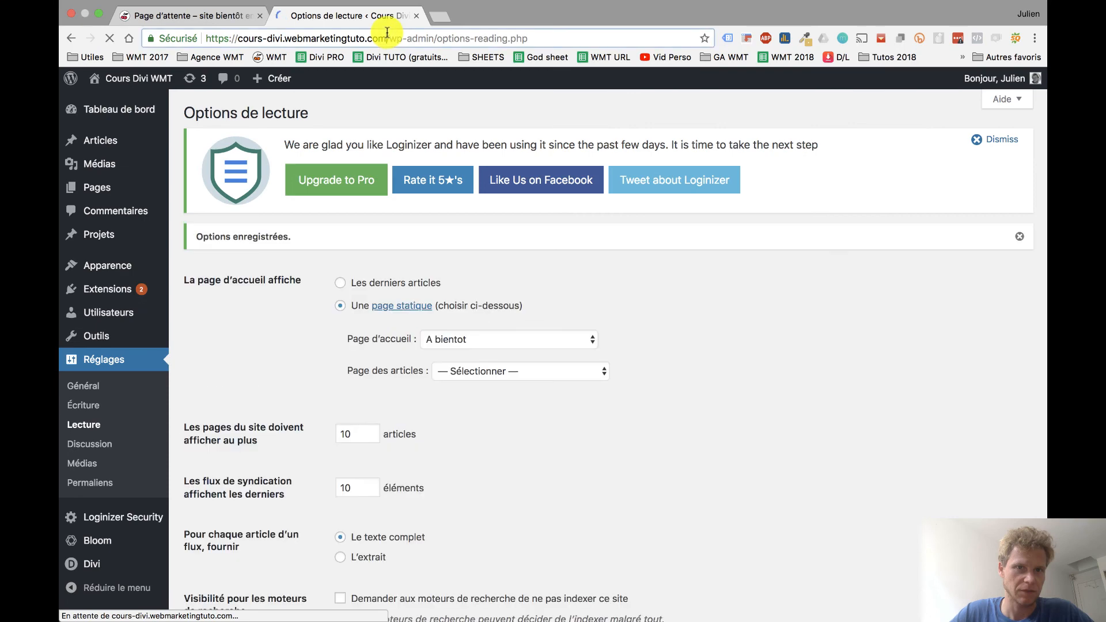
{"action": "left_click_drag", "start_coordinate": [387, 34], "coordinate": [153, 36]}
{"action": "key", "text": "super+c"}
{"action": "key", "text": "super+t"}
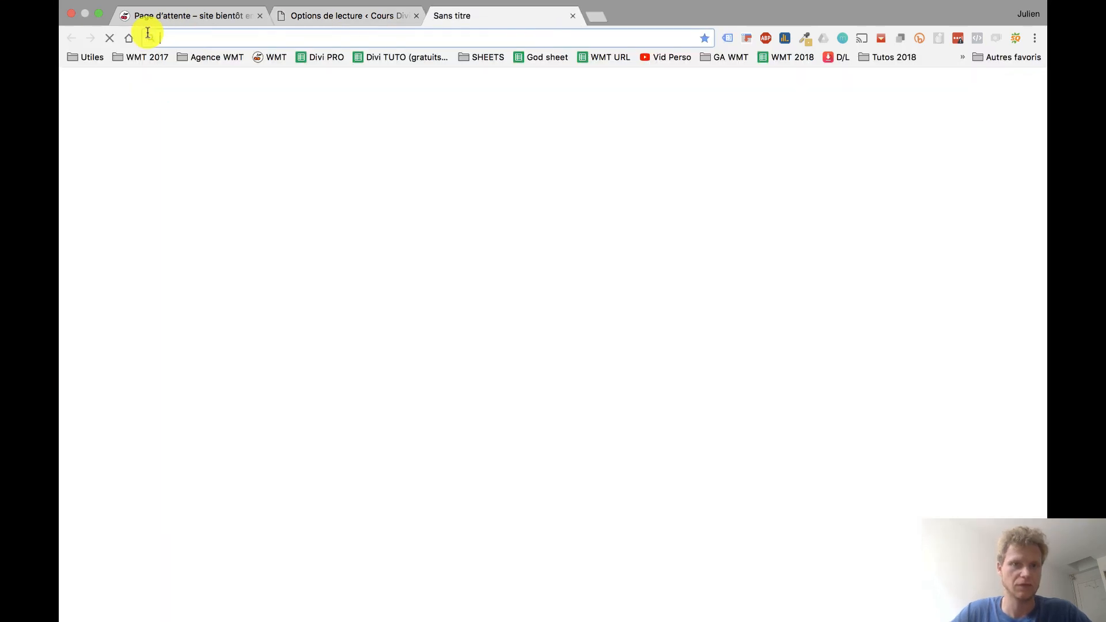
{"action": "key", "text": "super+v"}
{"action": "key", "text": "Return"}
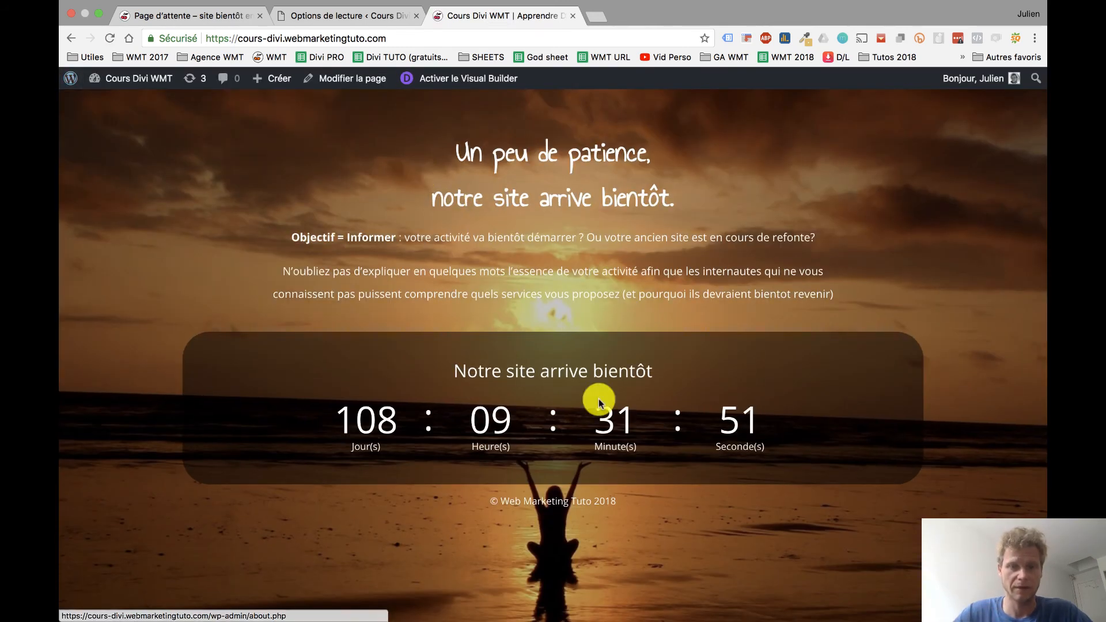
{"action": "scroll", "coordinate": [684, 299], "scroll_direction": "down", "scroll_amount": 1}
{"action": "scroll", "coordinate": [685, 299], "scroll_direction": "up", "scroll_amount": 1}
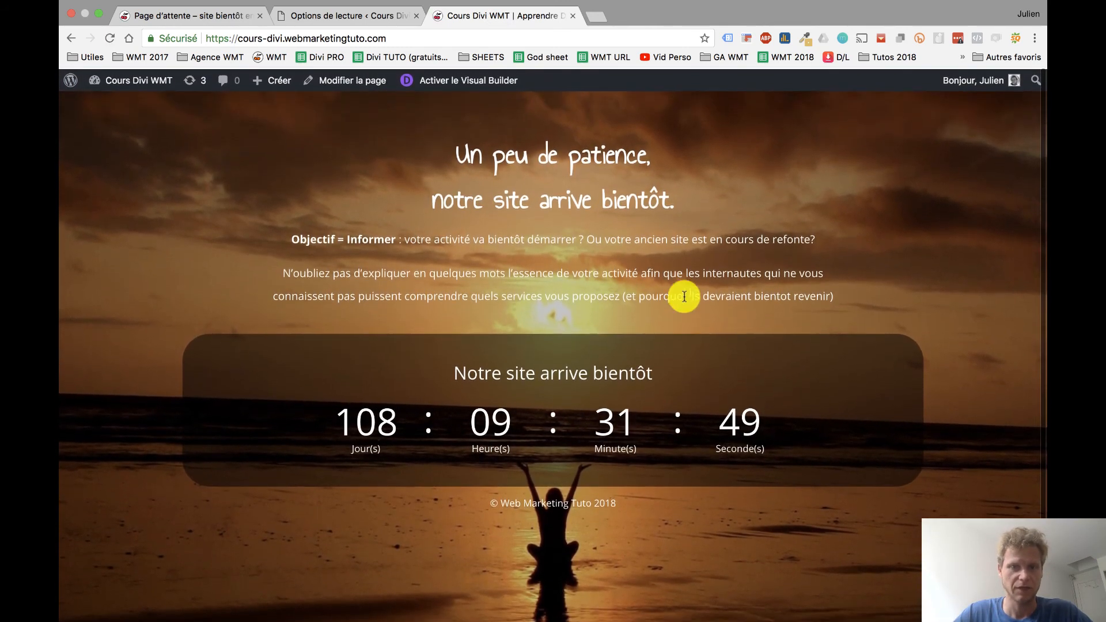
{"action": "left_click", "coordinate": [390, 38]}
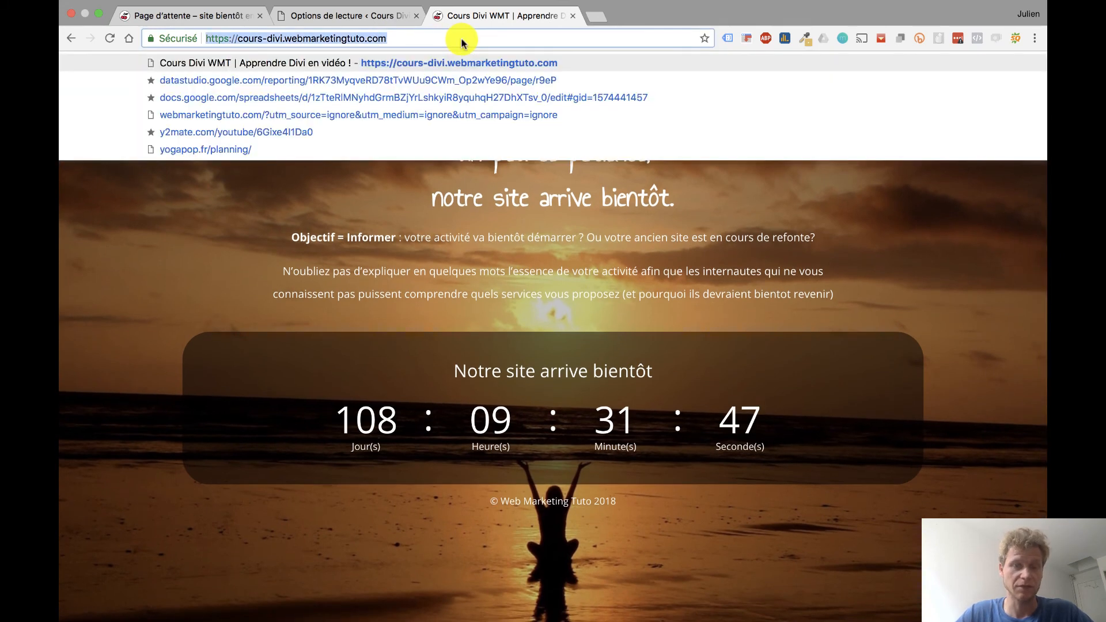
{"action": "left_click", "coordinate": [580, 290]}
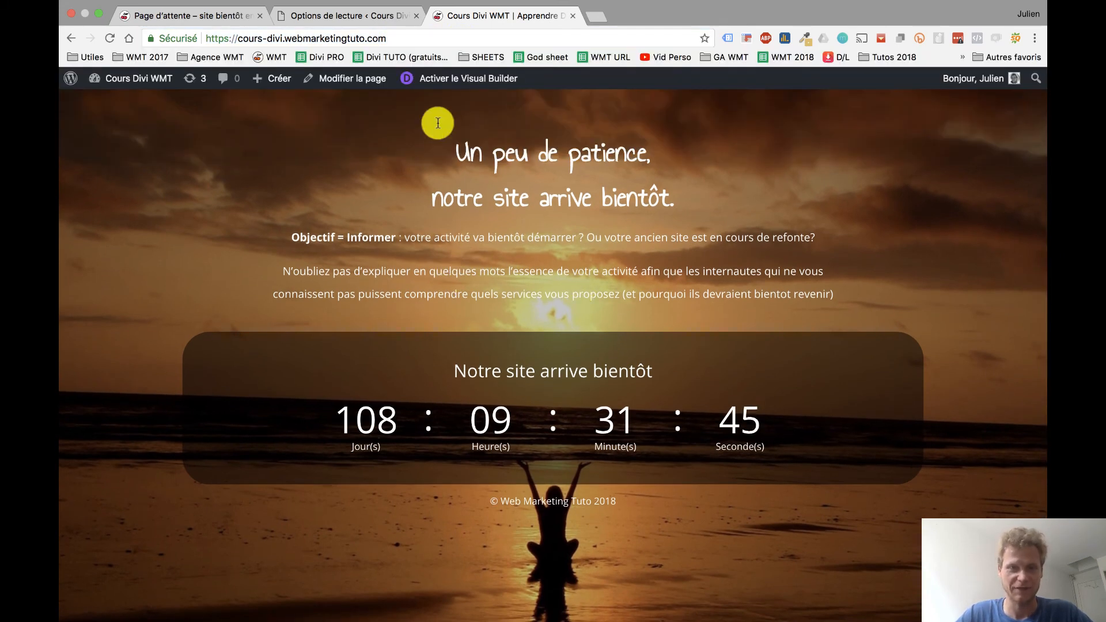
Return to the reading settings and enable the option asking search engines not to index this site.
{"action": "left_click", "coordinate": [354, 23]}
{"action": "key", "text": "super+l"}
{"action": "scroll", "coordinate": [422, 561], "scroll_direction": "down", "scroll_amount": 1}
{"action": "scroll", "coordinate": [422, 558], "scroll_direction": "down", "scroll_amount": 2}
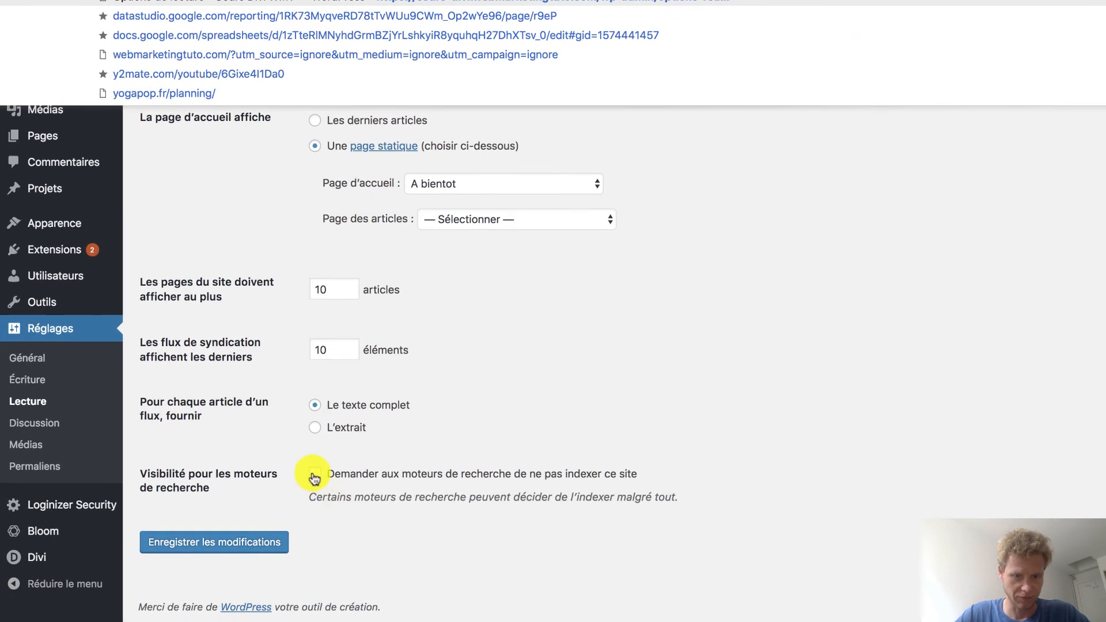
{"action": "left_click", "coordinate": [314, 476]}
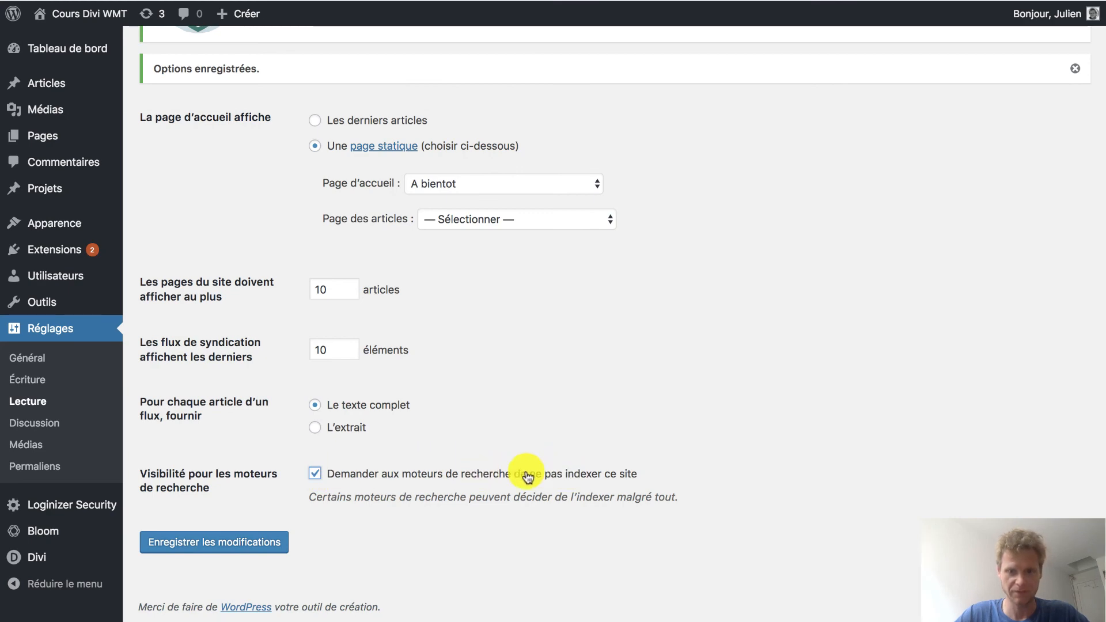
{"action": "scroll", "coordinate": [527, 476], "scroll_direction": "up", "scroll_amount": 5}
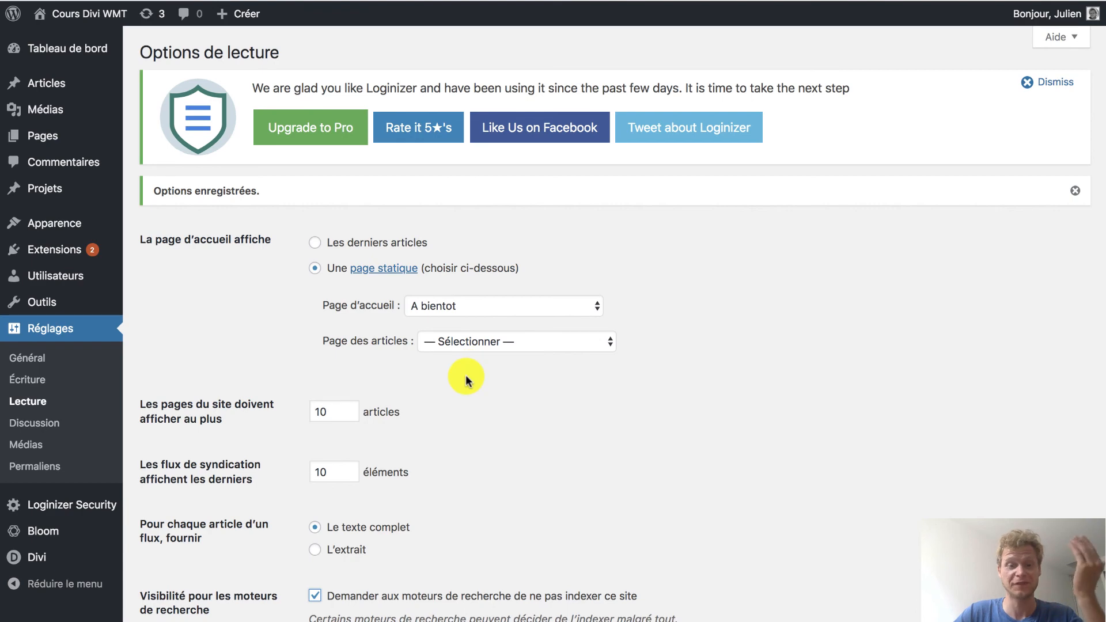
{"action": "scroll", "coordinate": [464, 303], "scroll_direction": "down", "scroll_amount": 4}
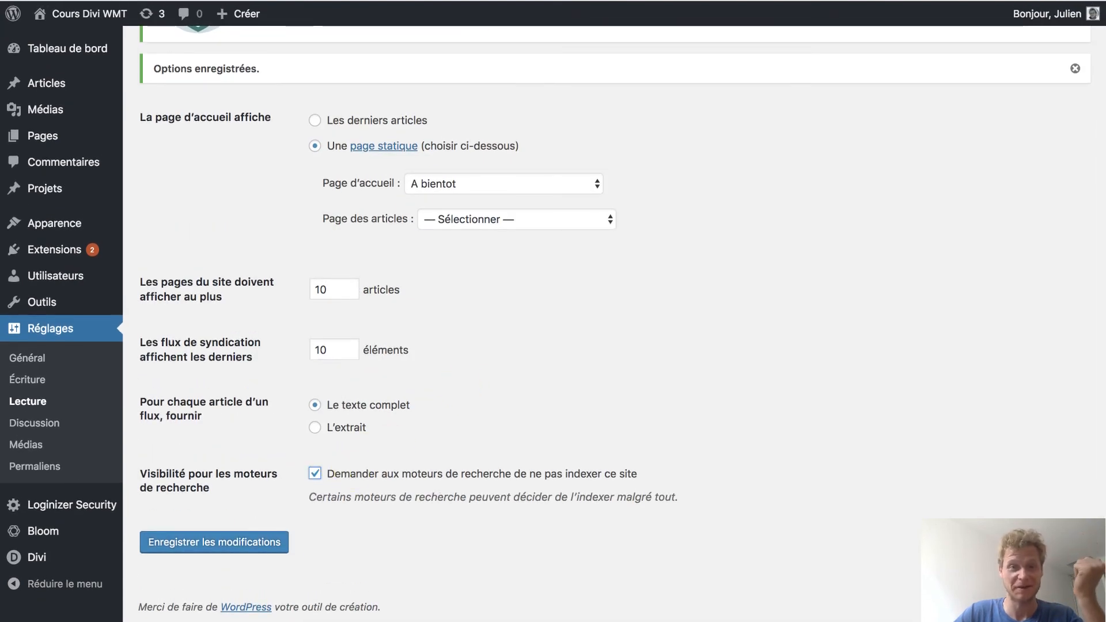